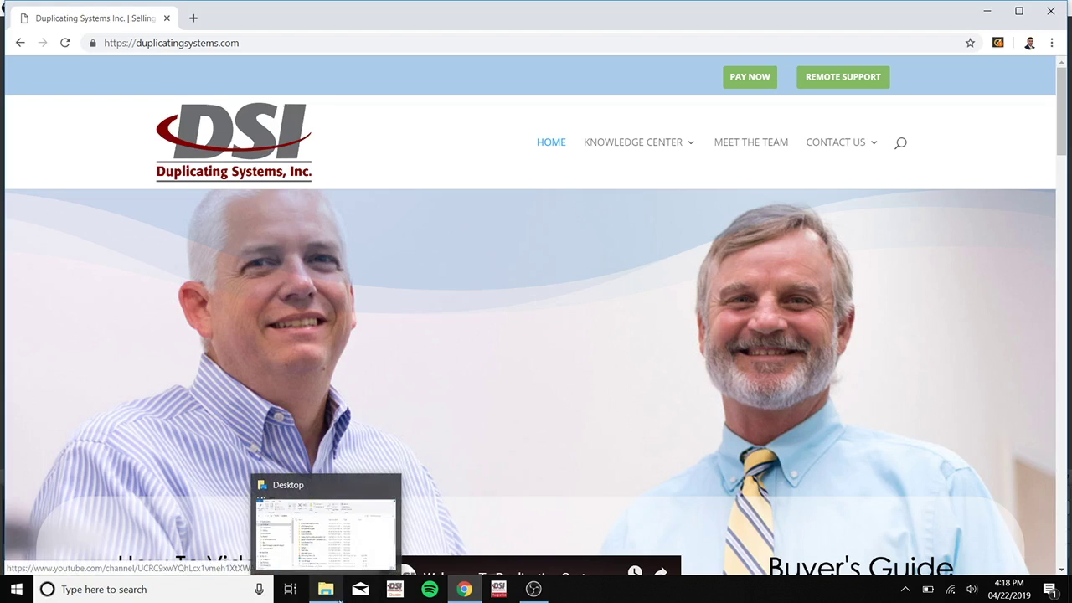
Step: In the Desktop view of File Explorer, add a new folder named SamScans03
{"action": "left_click", "coordinate": [343, 593]}
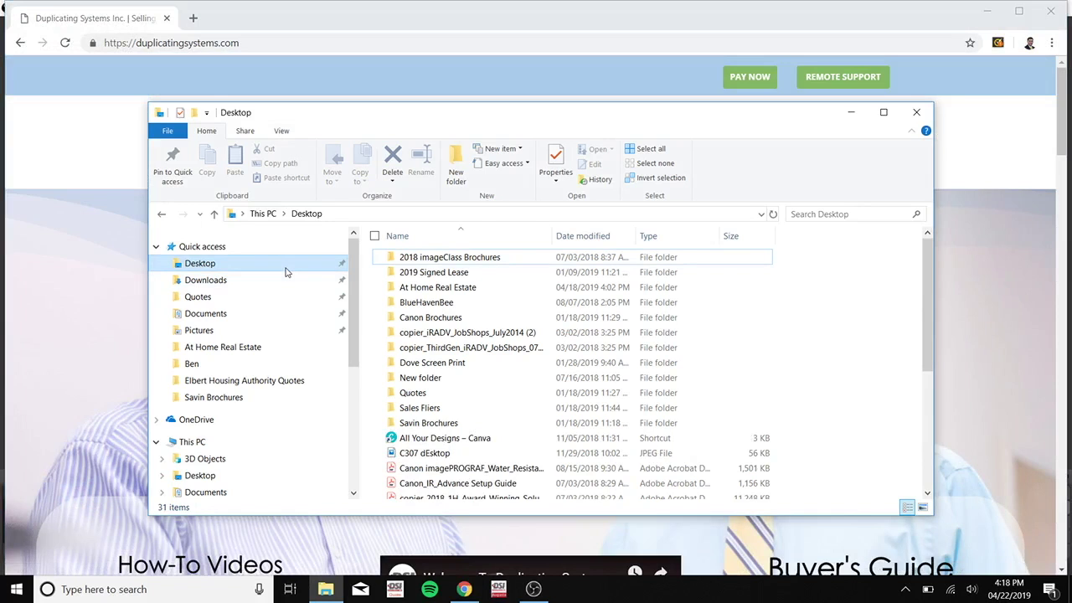
{"action": "left_click", "coordinate": [458, 159]}
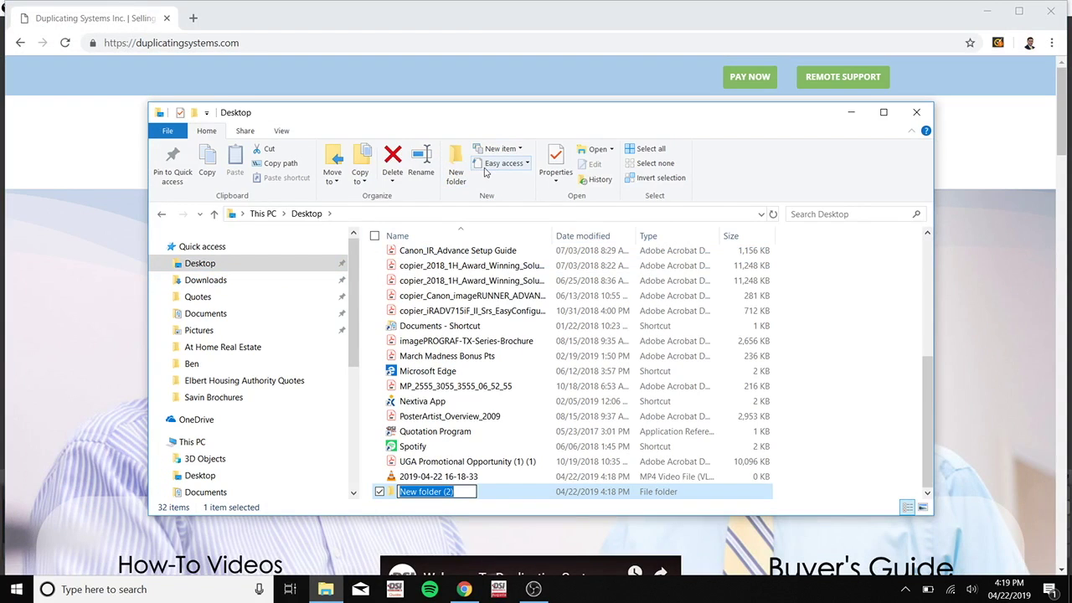
{"action": "type", "text": "SamS"}
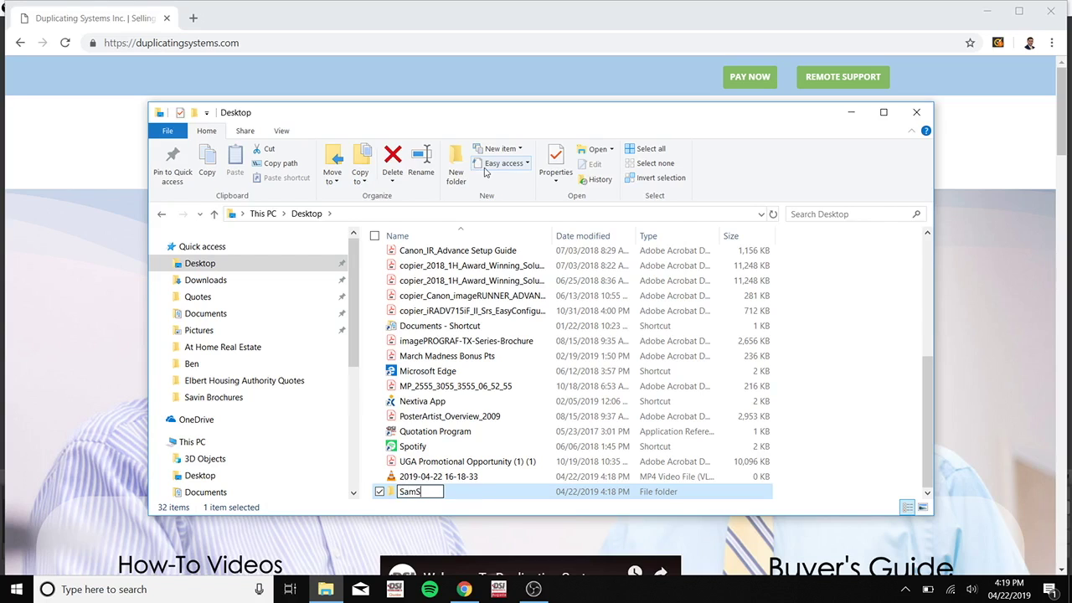
{"action": "type", "text": "cans03"}
{"action": "key", "text": "Return"}
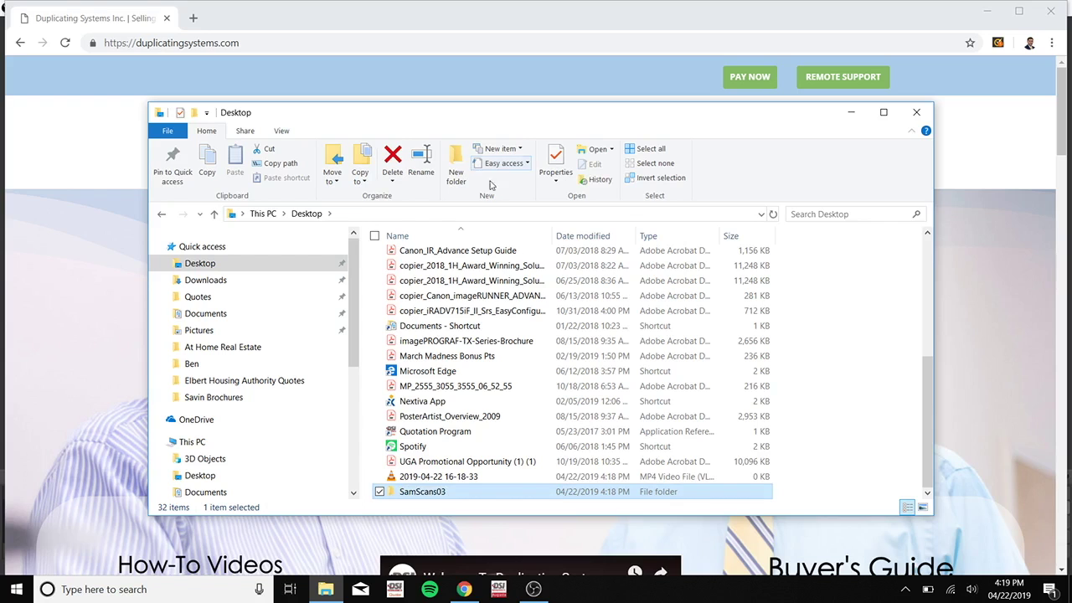
Step: Share SamScans03 on the network from the Sharing tab of its Properties
{"action": "left_click", "coordinate": [550, 159]}
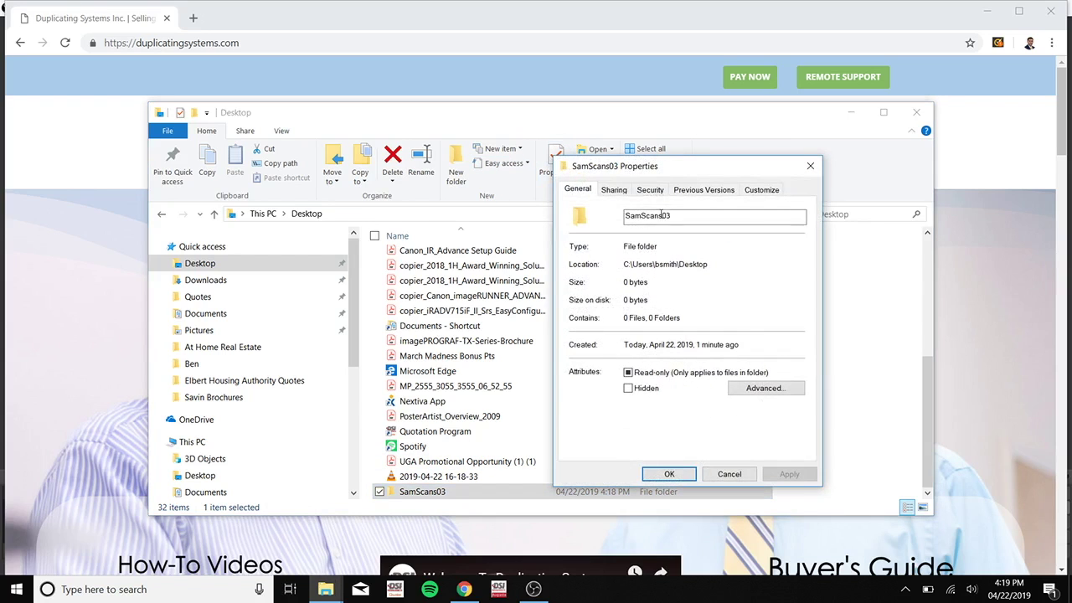
{"action": "left_click", "coordinate": [604, 193]}
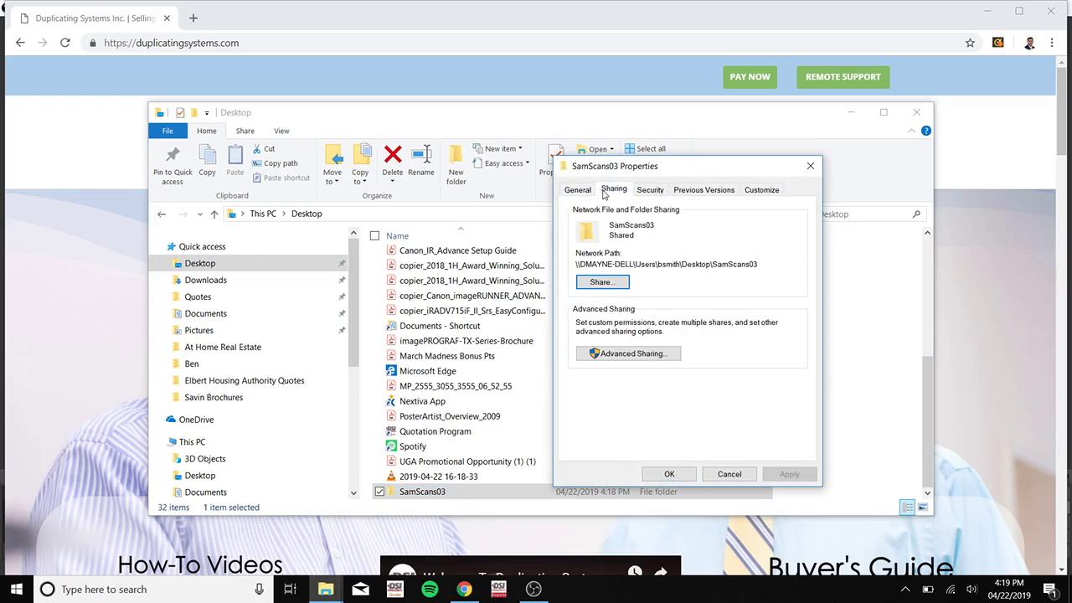
{"action": "left_click", "coordinate": [621, 288]}
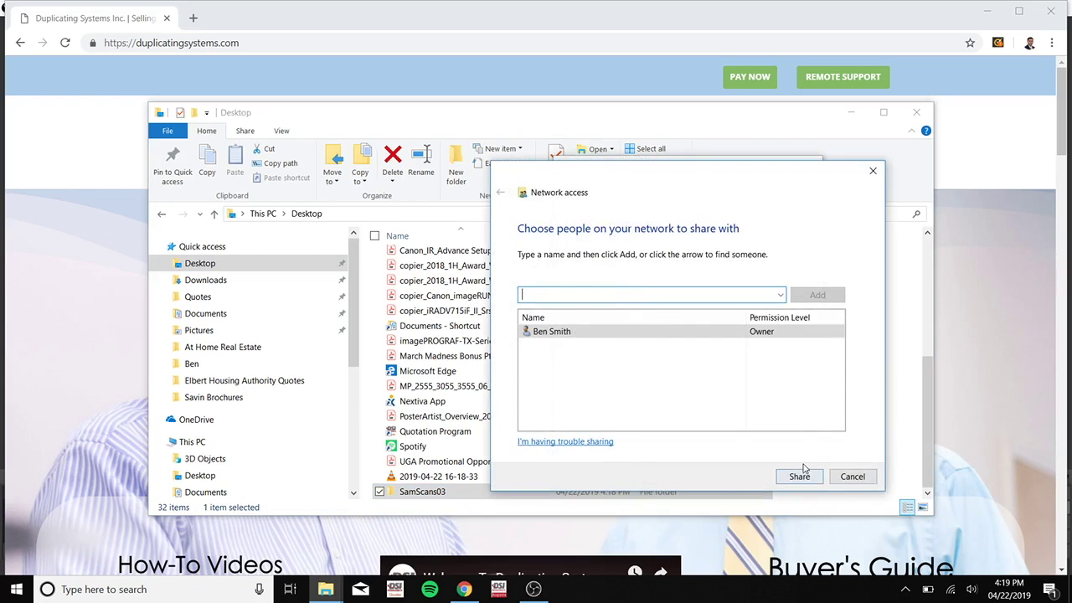
{"action": "left_click", "coordinate": [800, 475]}
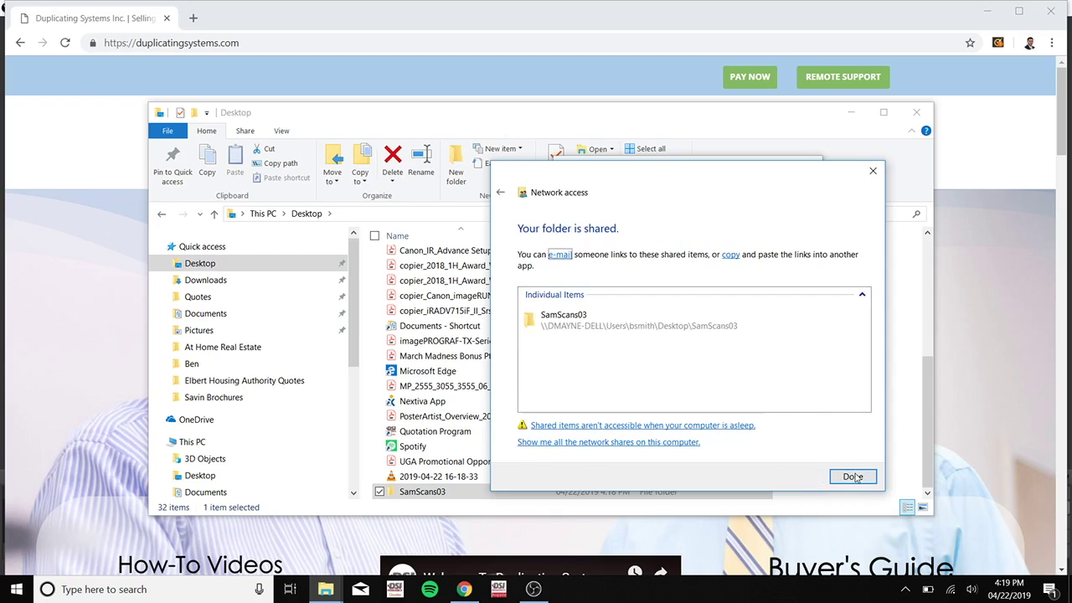
{"action": "left_click", "coordinate": [852, 474]}
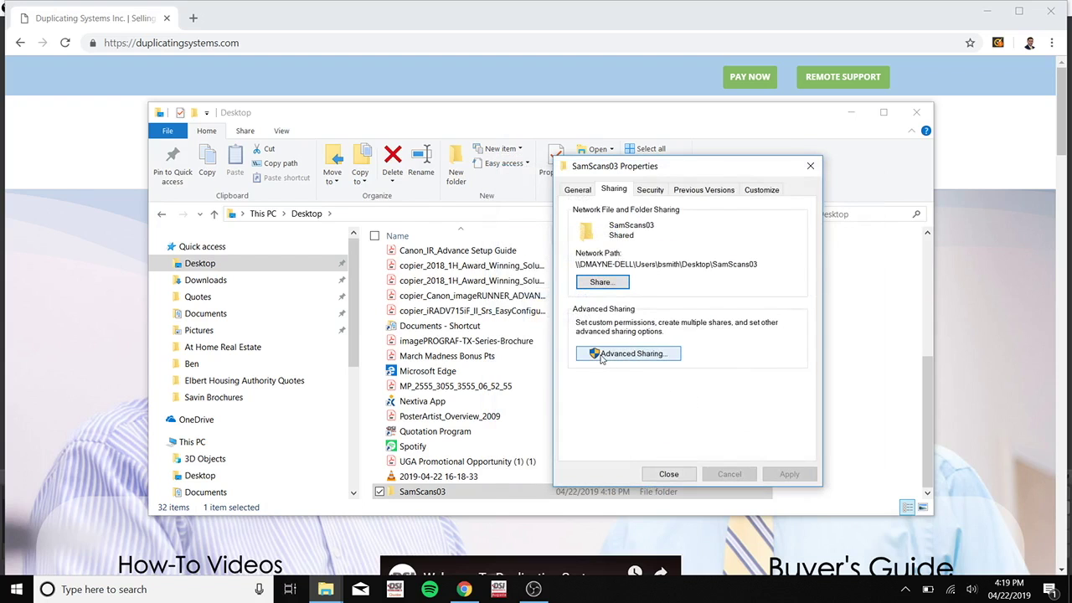
Step: Turn on Share this folder in Advanced Sharing and begin adding a user under Permissions
{"action": "left_click", "coordinate": [602, 353]}
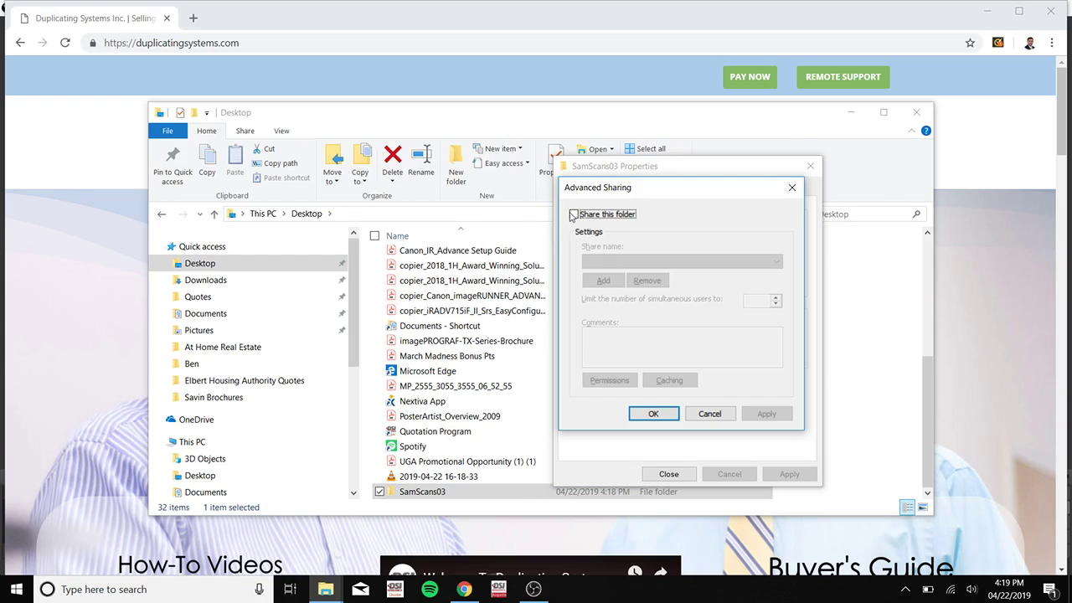
{"action": "left_click", "coordinate": [575, 214]}
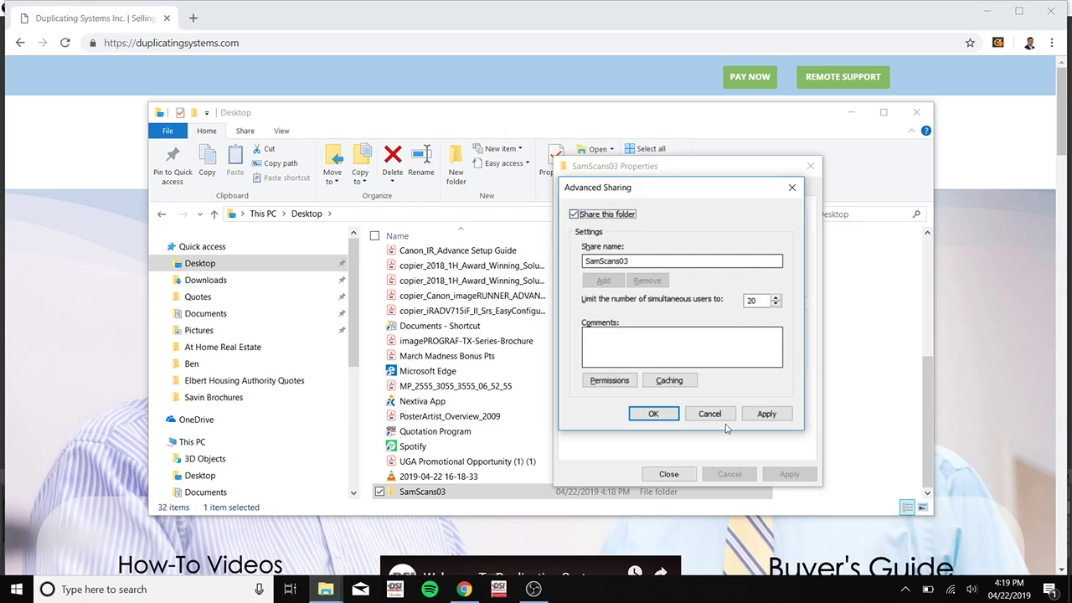
{"action": "left_click", "coordinate": [610, 381]}
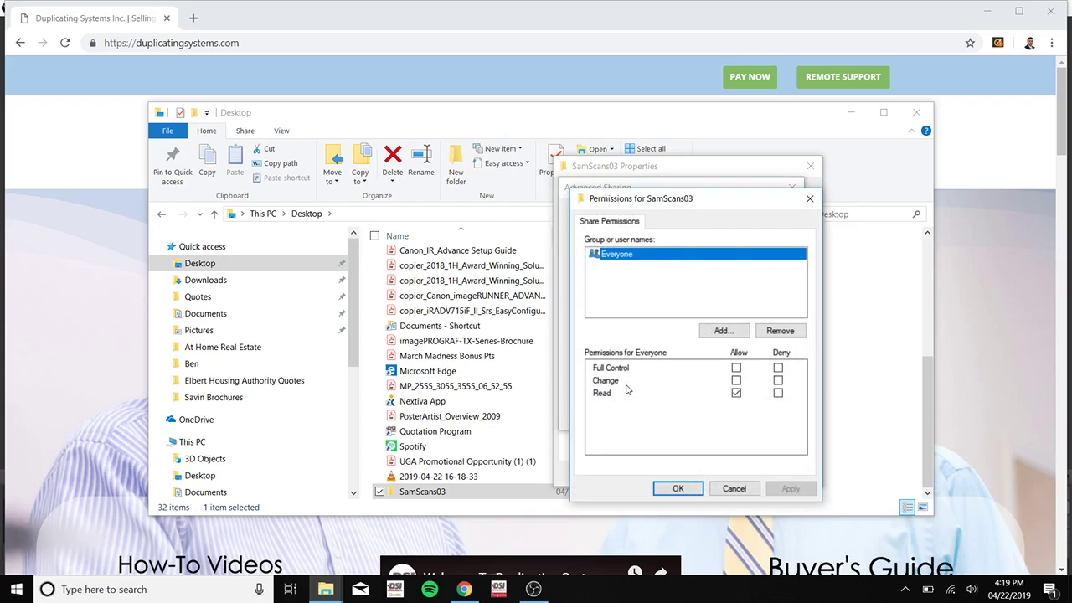
{"action": "left_click", "coordinate": [728, 334]}
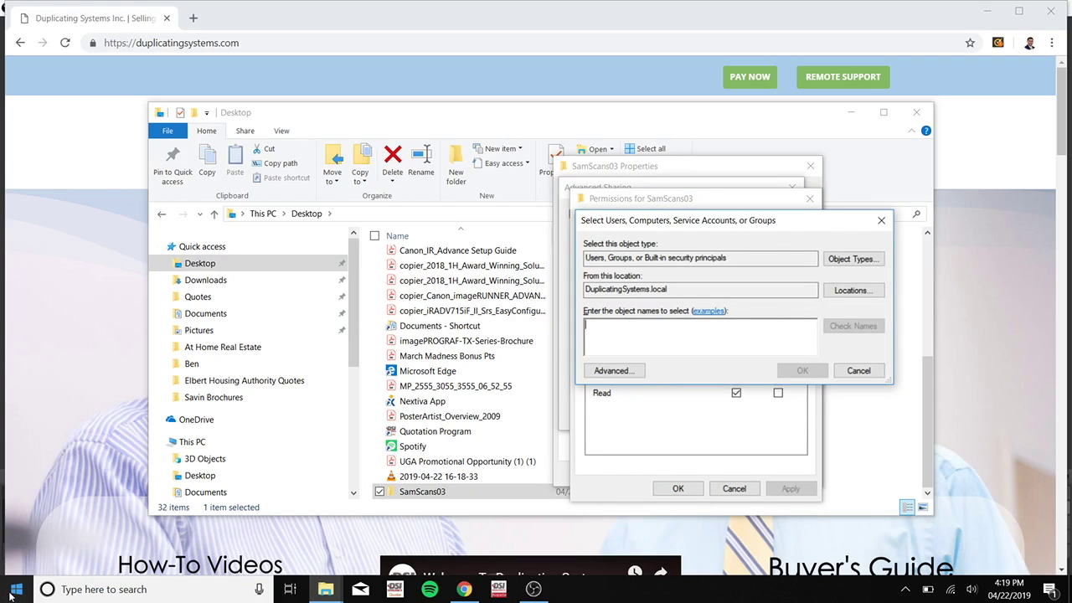
Step: Open the Settings Accounts Your info page to see the signed-in user's account name
{"action": "left_click", "coordinate": [15, 591]}
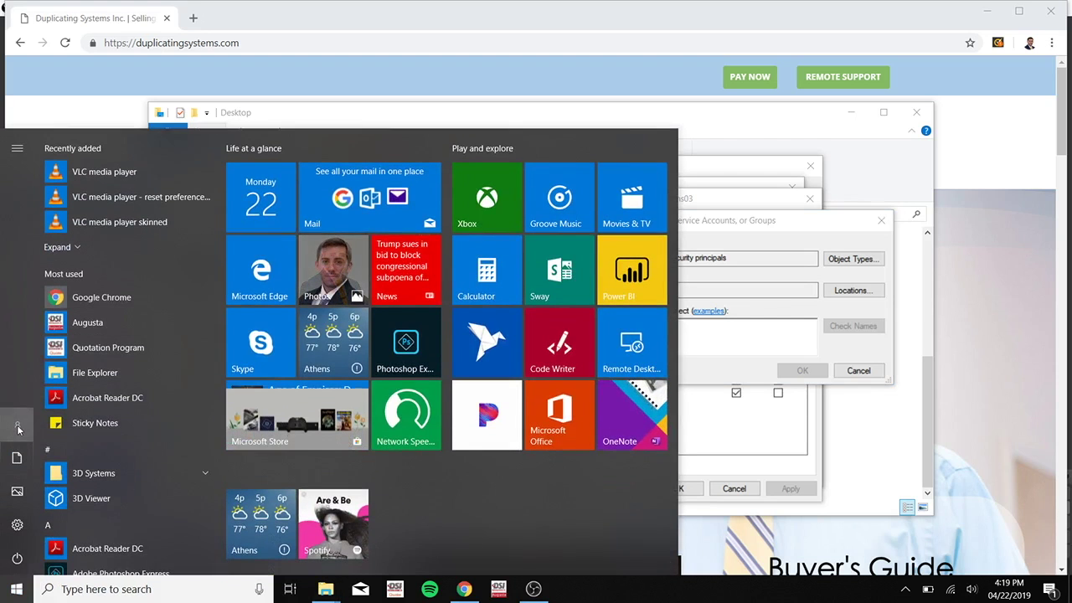
{"action": "left_click", "coordinate": [17, 425]}
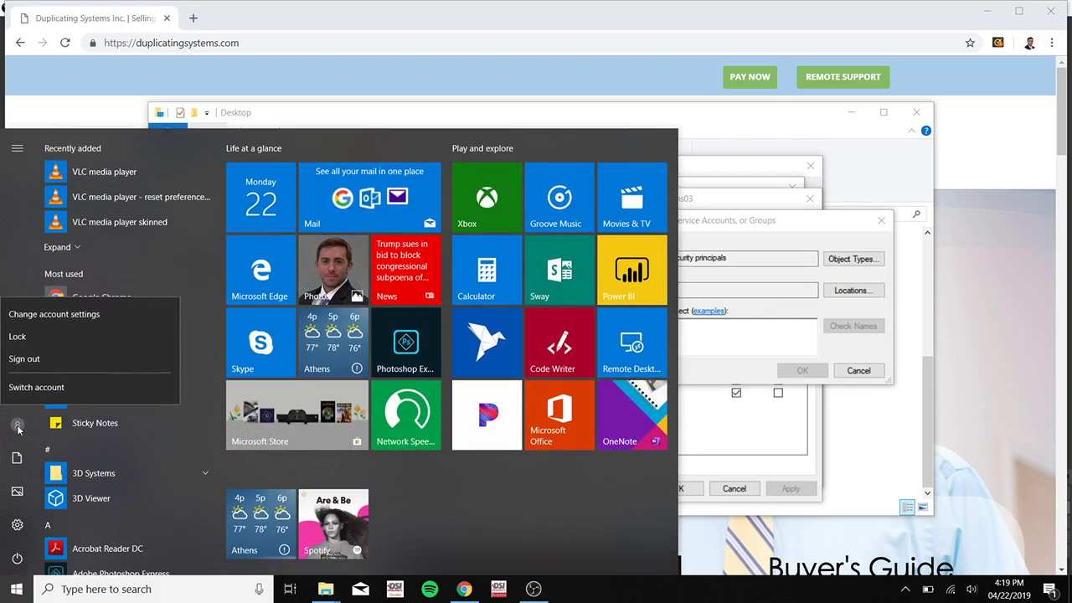
{"action": "left_click", "coordinate": [86, 317]}
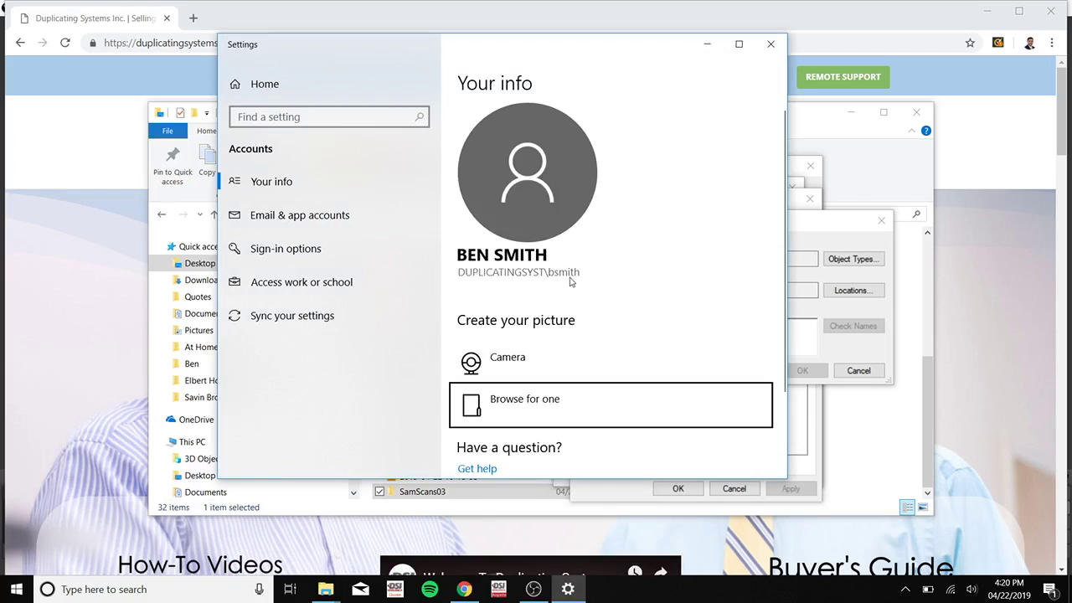
Step: Enter and resolve your account name, then add that user to SamScans03's share permissions
{"action": "left_click", "coordinate": [810, 326]}
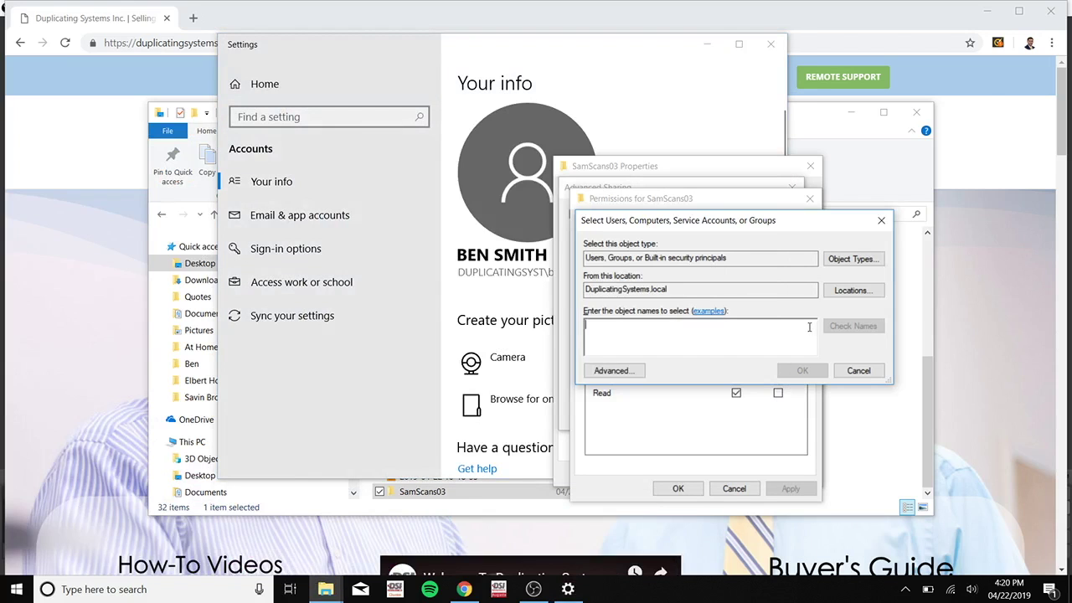
{"action": "type", "text": "bsmith"}
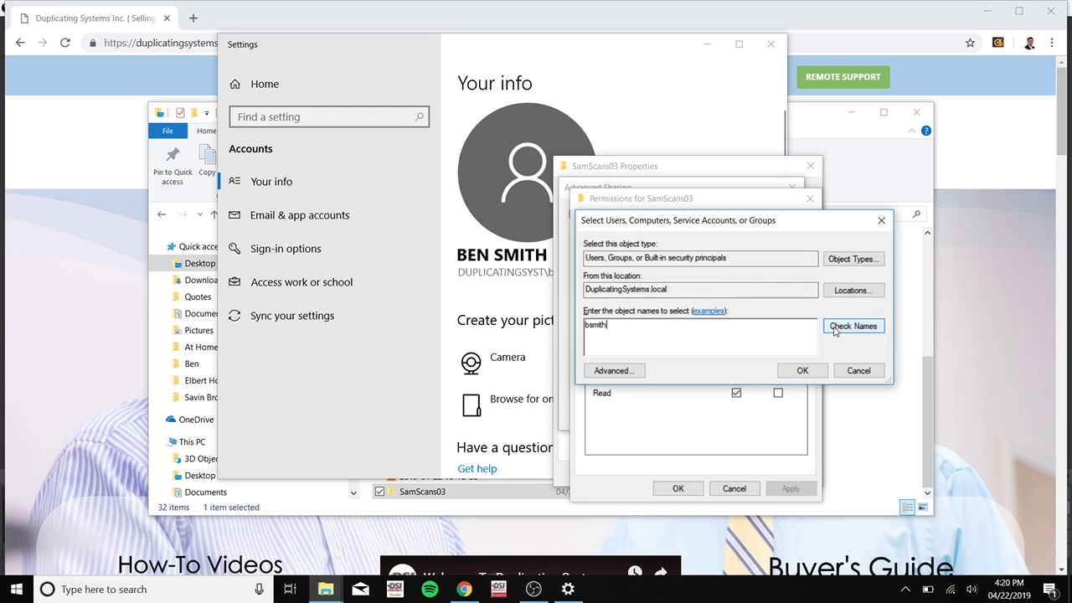
{"action": "left_click", "coordinate": [834, 328]}
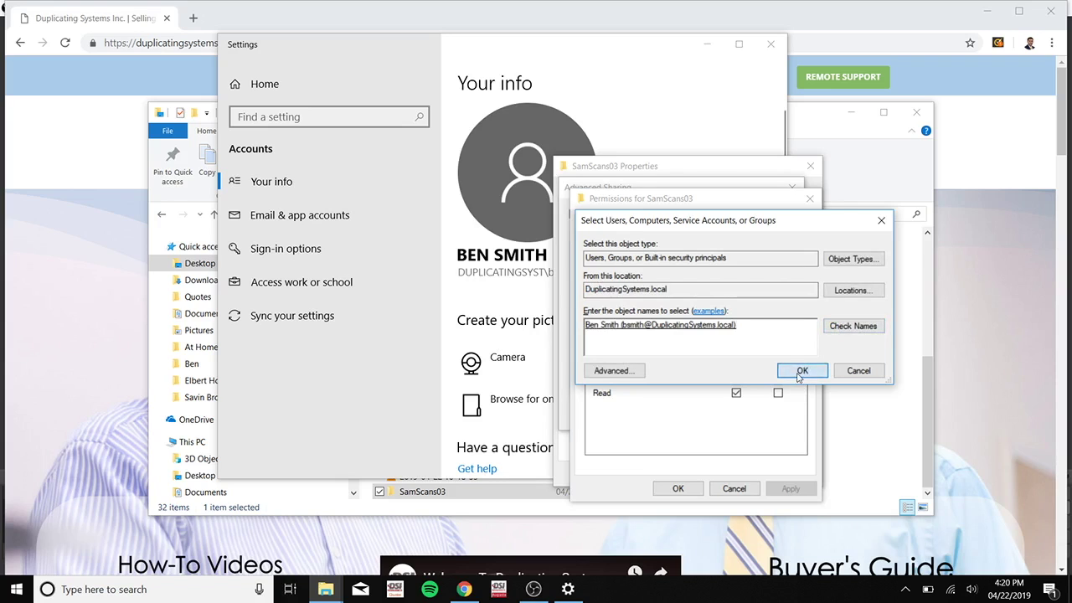
{"action": "left_click", "coordinate": [800, 373]}
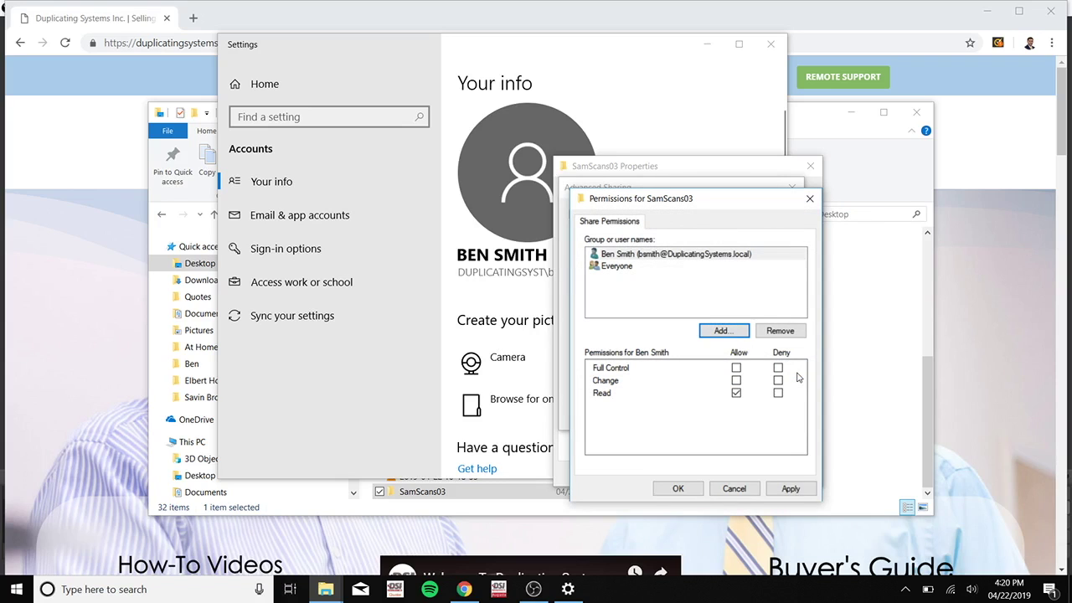
Step: Remove Everyone, give your account Full Control, and apply and save the sharing settings
{"action": "left_click", "coordinate": [706, 257]}
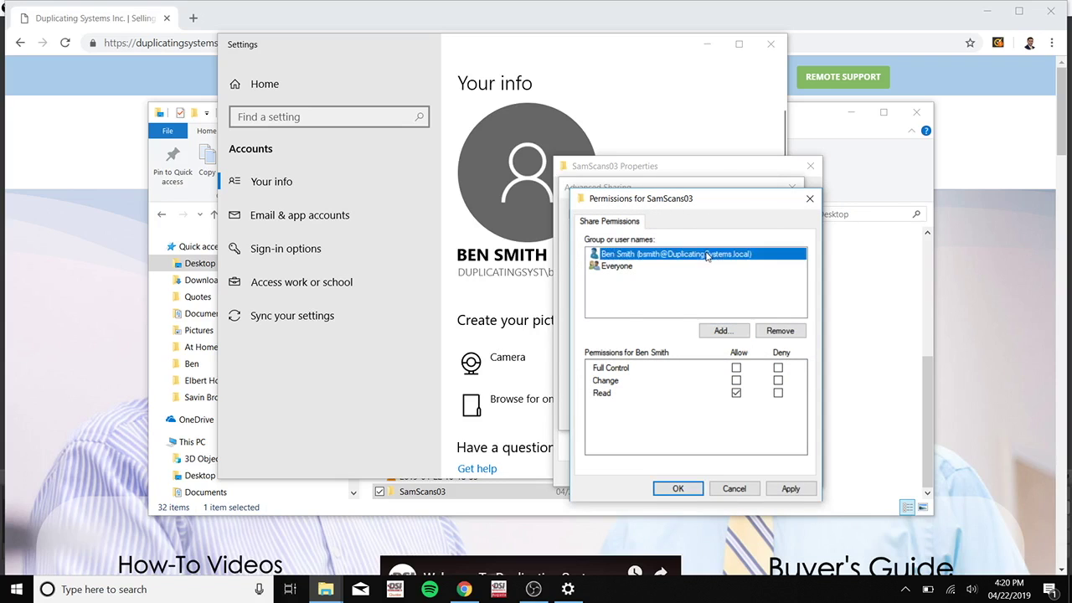
{"action": "left_click", "coordinate": [628, 266]}
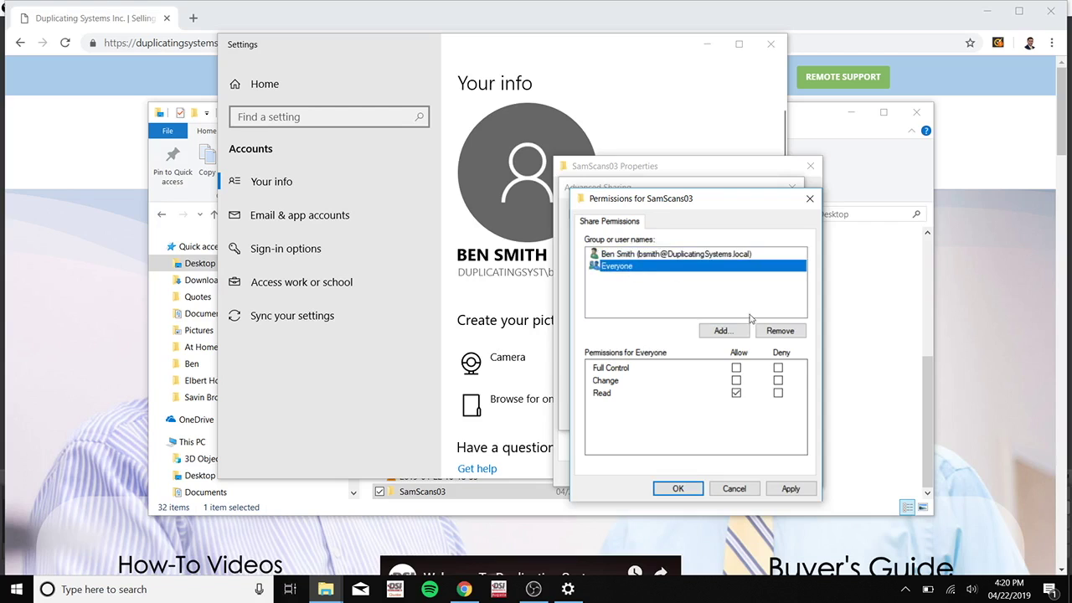
{"action": "left_click", "coordinate": [792, 331]}
{"action": "left_click", "coordinate": [712, 257]}
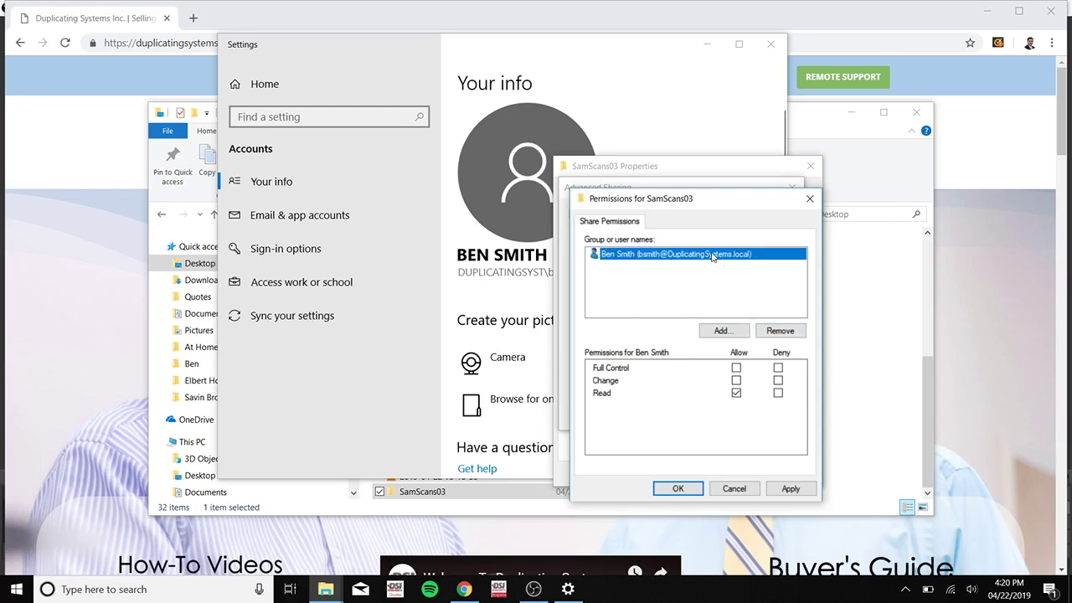
{"action": "left_click", "coordinate": [736, 367]}
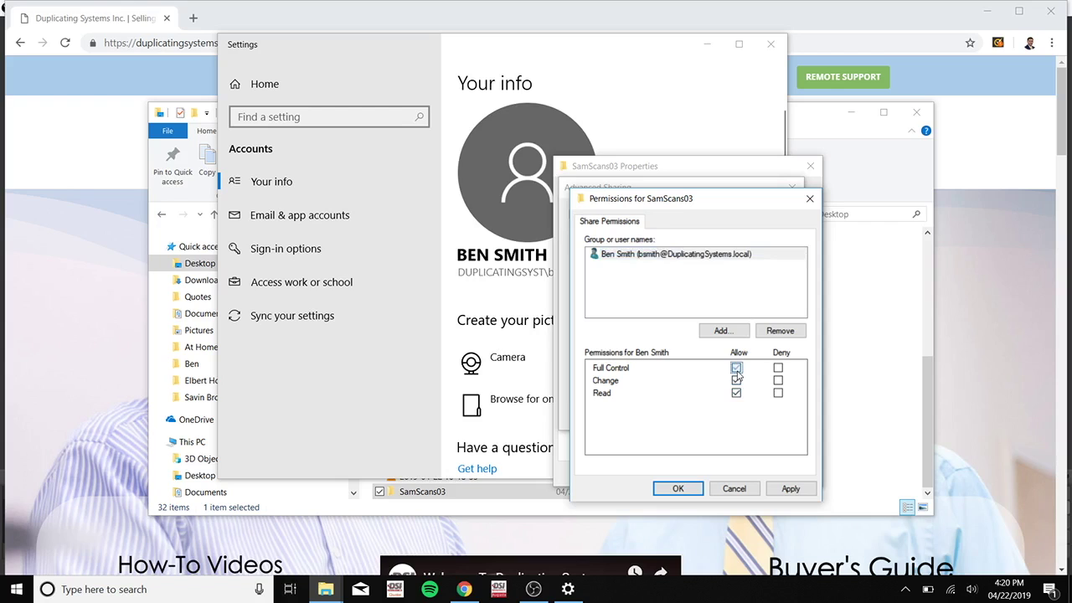
{"action": "left_click", "coordinate": [790, 489]}
{"action": "left_click", "coordinate": [685, 489]}
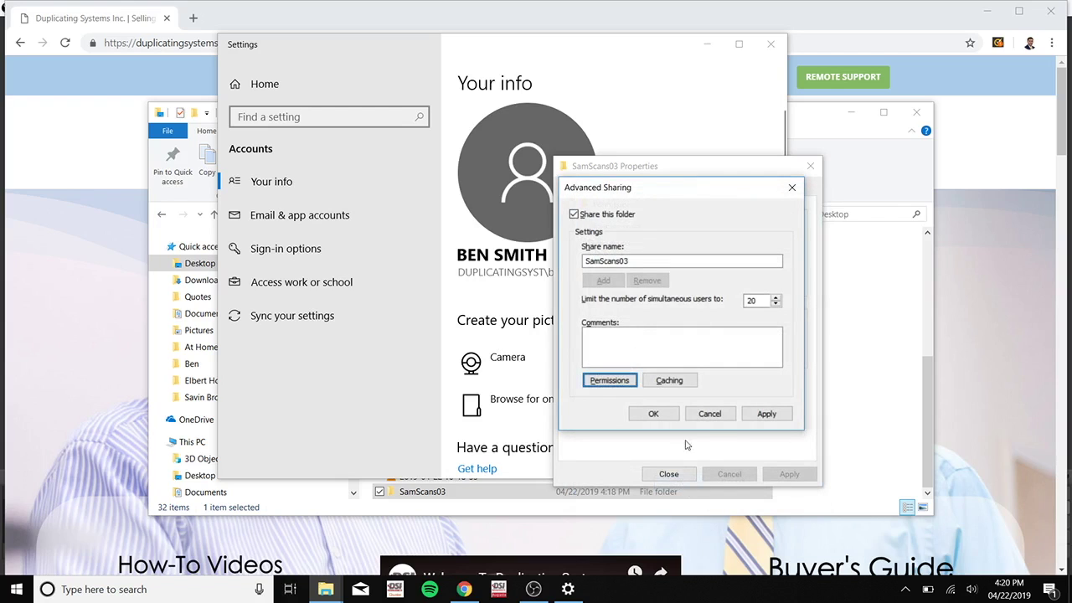
{"action": "left_click", "coordinate": [781, 414]}
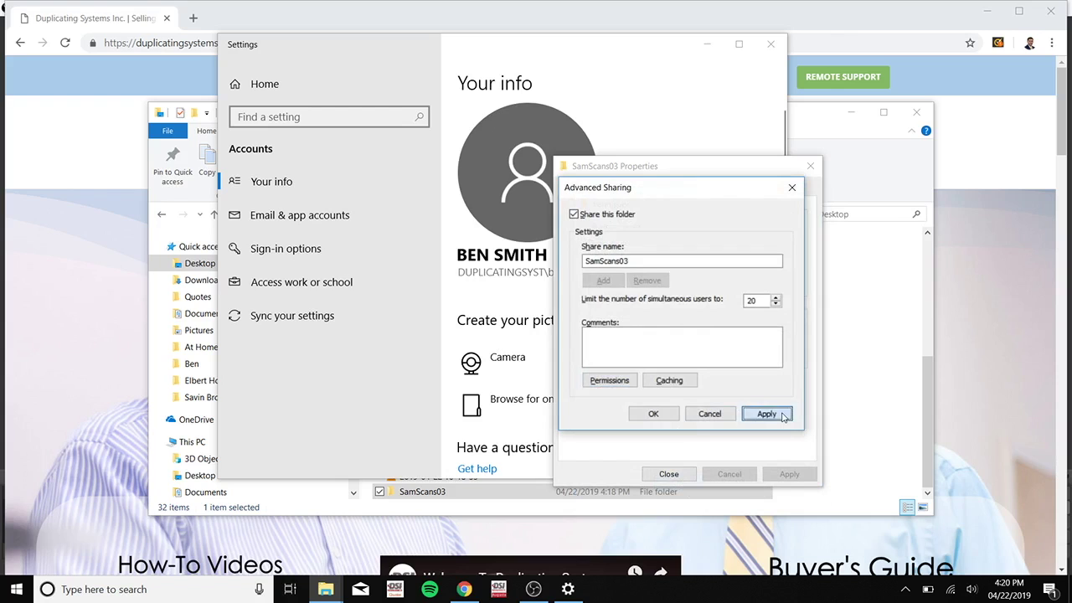
{"action": "left_click", "coordinate": [652, 414]}
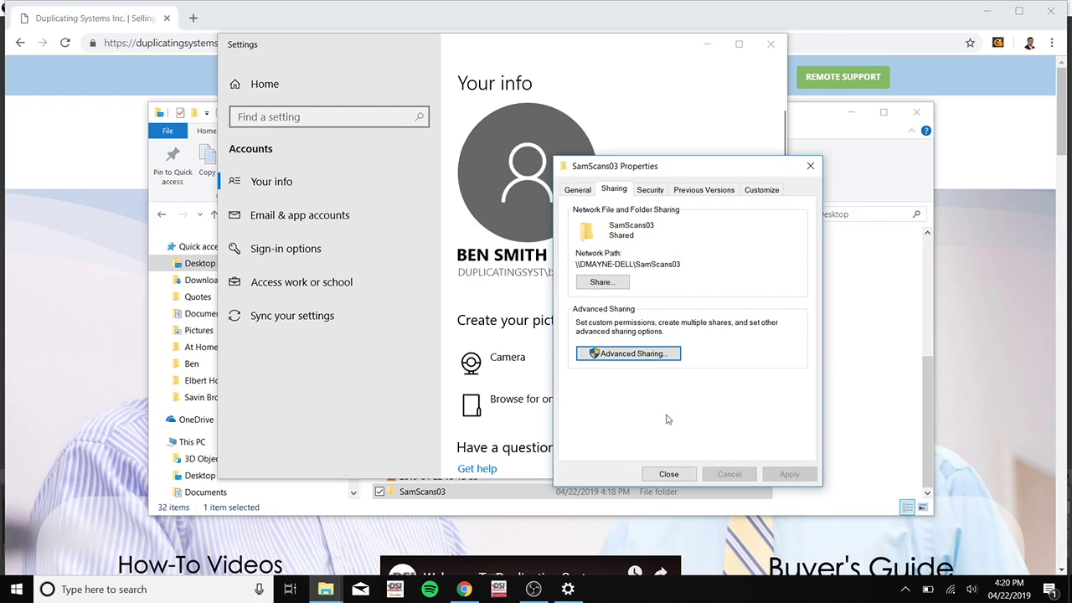
Step: Bring Chrome forward and enter 192.168.1.53 in the address bar
{"action": "left_click", "coordinate": [1016, 353]}
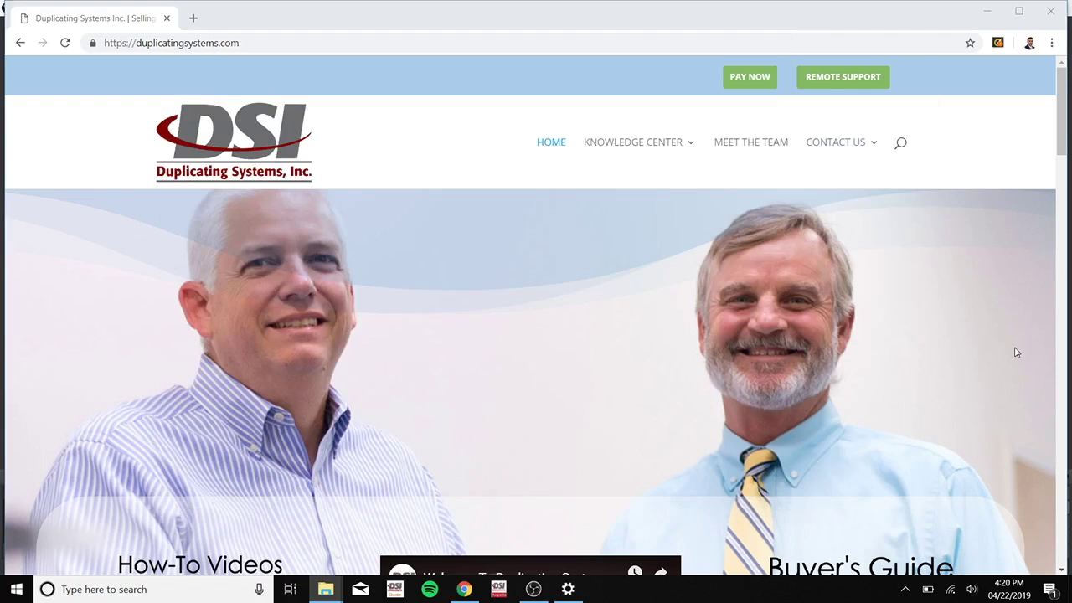
{"action": "left_click", "coordinate": [198, 42]}
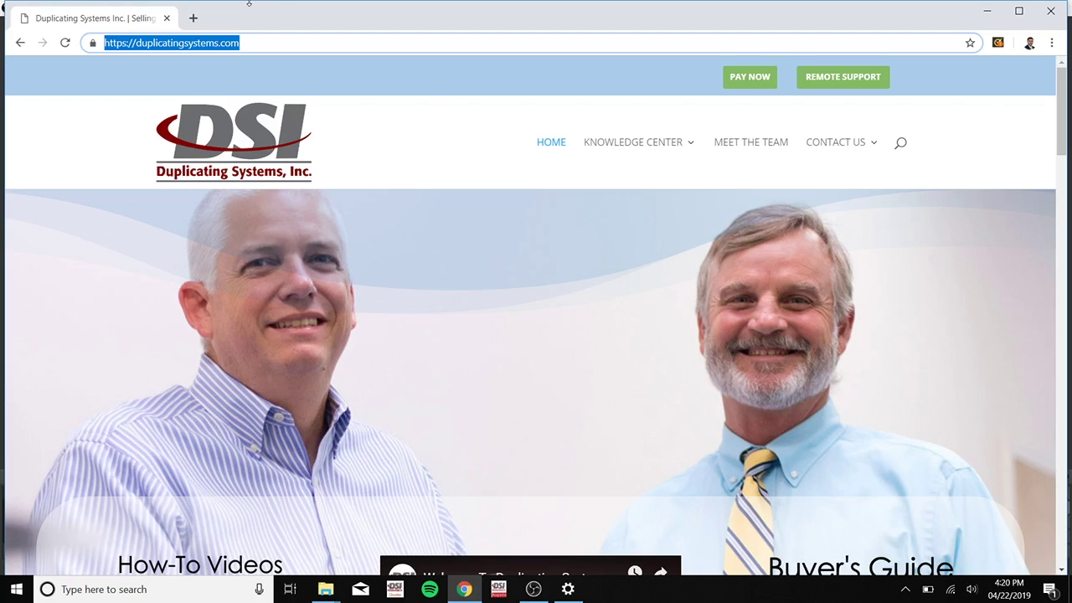
{"action": "type", "text": "192.168.1"}
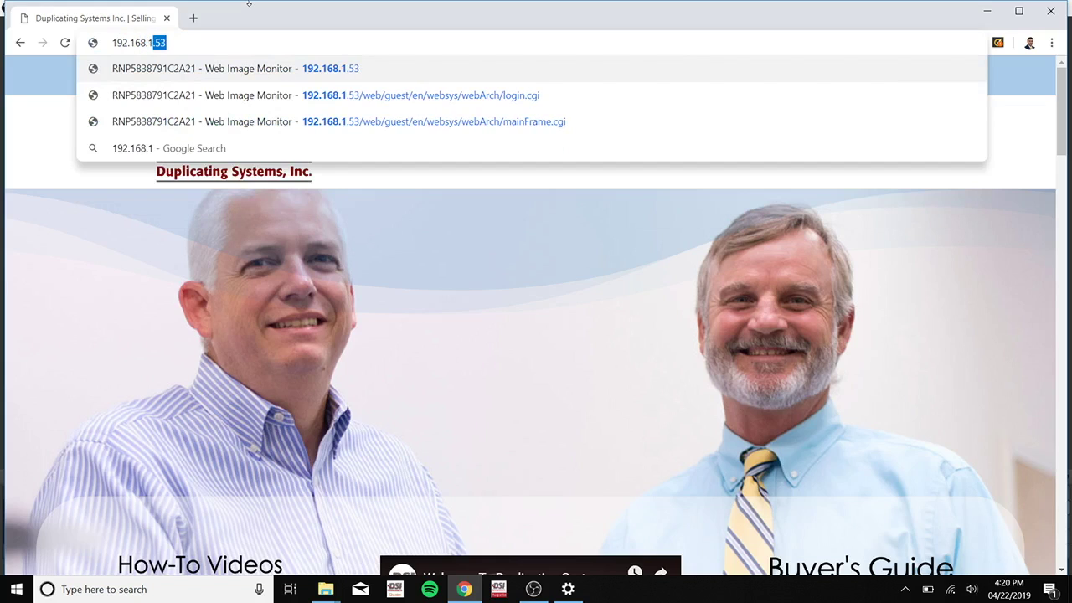
{"action": "type", "text": "."}
{"action": "type", "text": "53"}
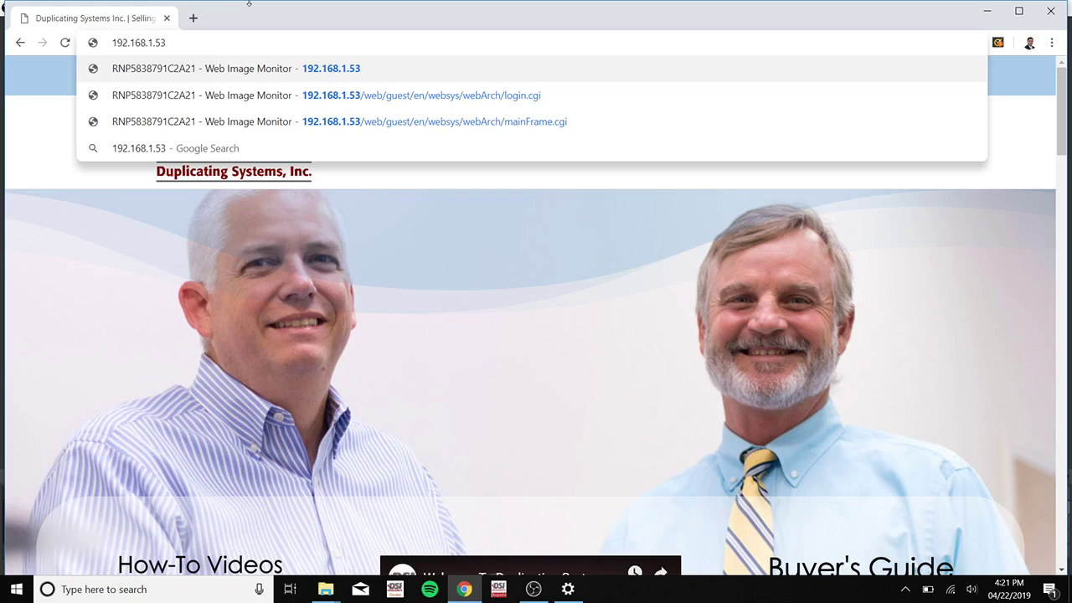
Step: Load the copier page and log in as administrator with the saved password
{"action": "key", "text": "Return"}
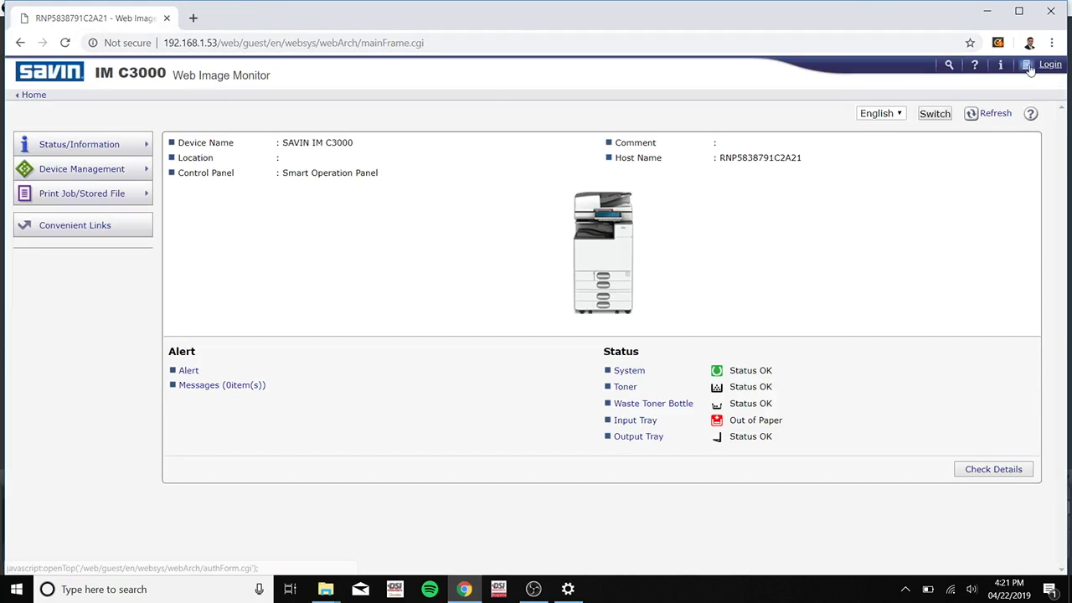
{"action": "left_click", "coordinate": [1028, 66]}
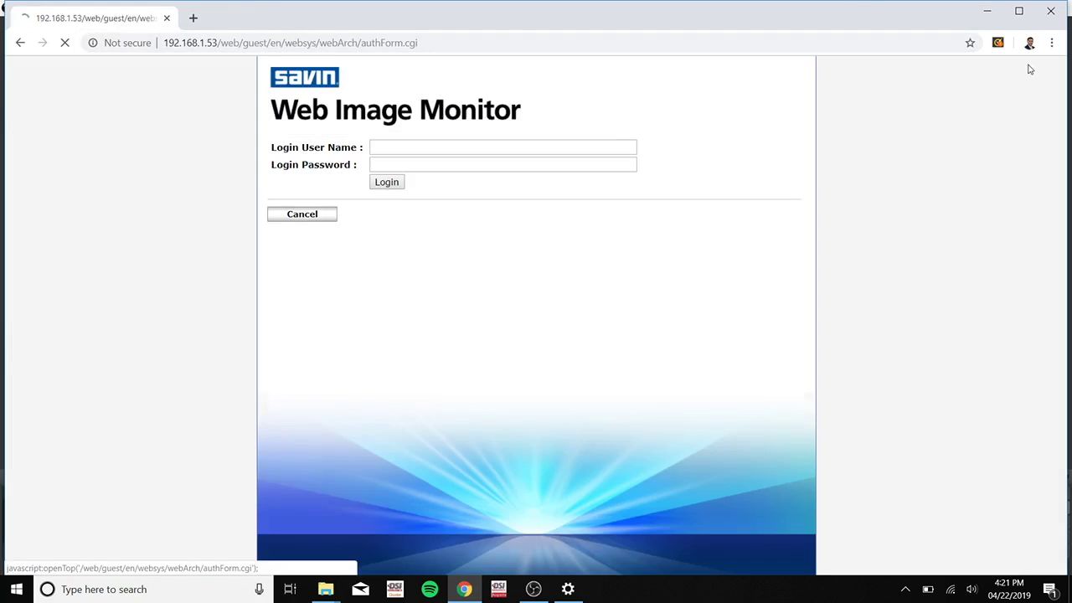
{"action": "left_click", "coordinate": [442, 147]}
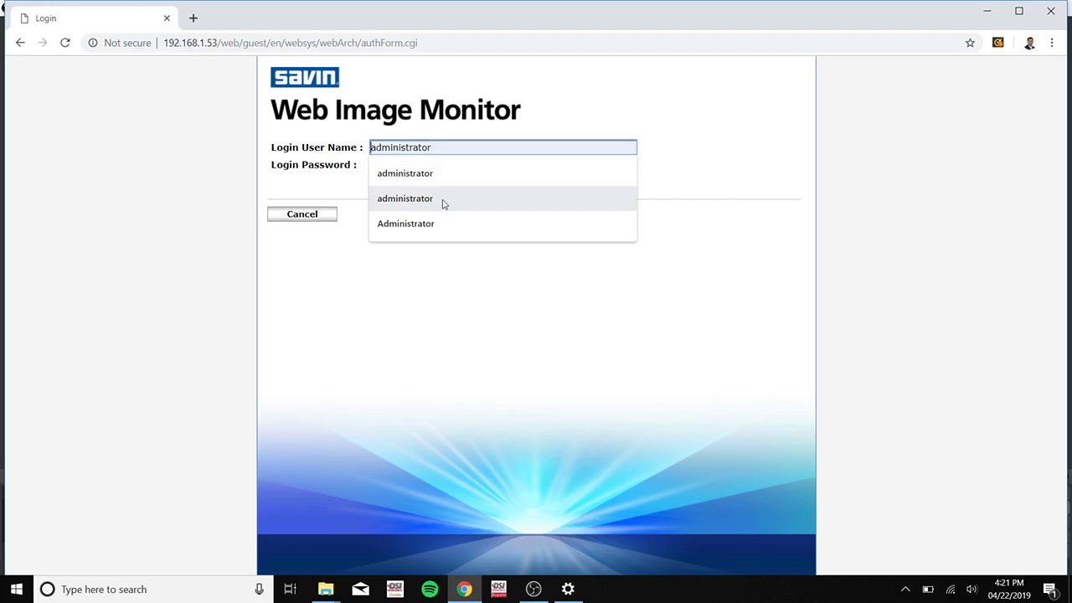
{"action": "left_click", "coordinate": [444, 199]}
{"action": "left_click", "coordinate": [419, 163]}
{"action": "type", "text": "•"}
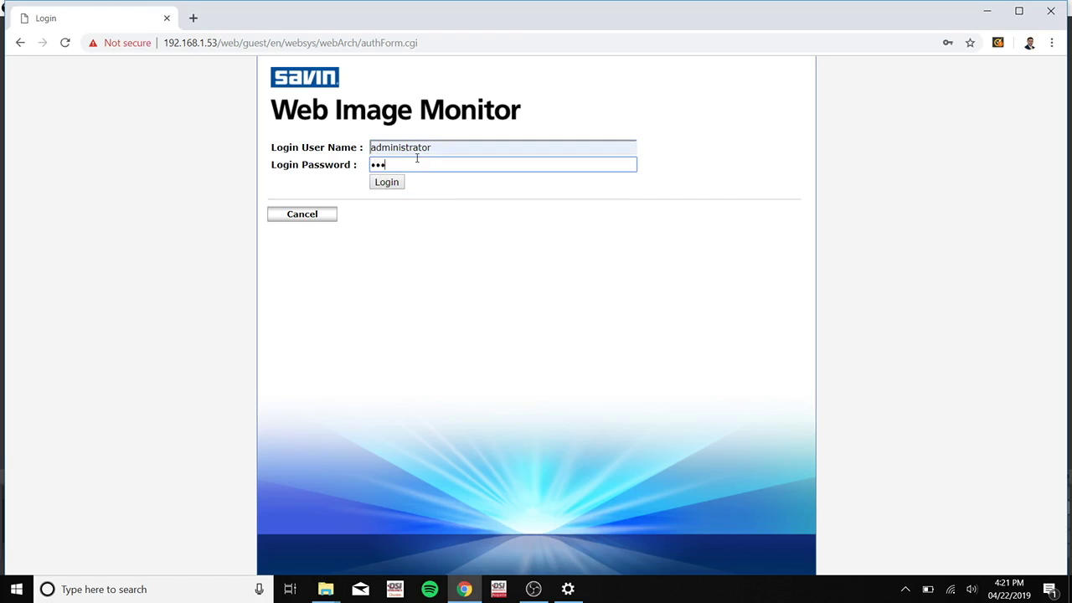
{"action": "type", "text": "••"}
{"action": "key", "text": "Return"}
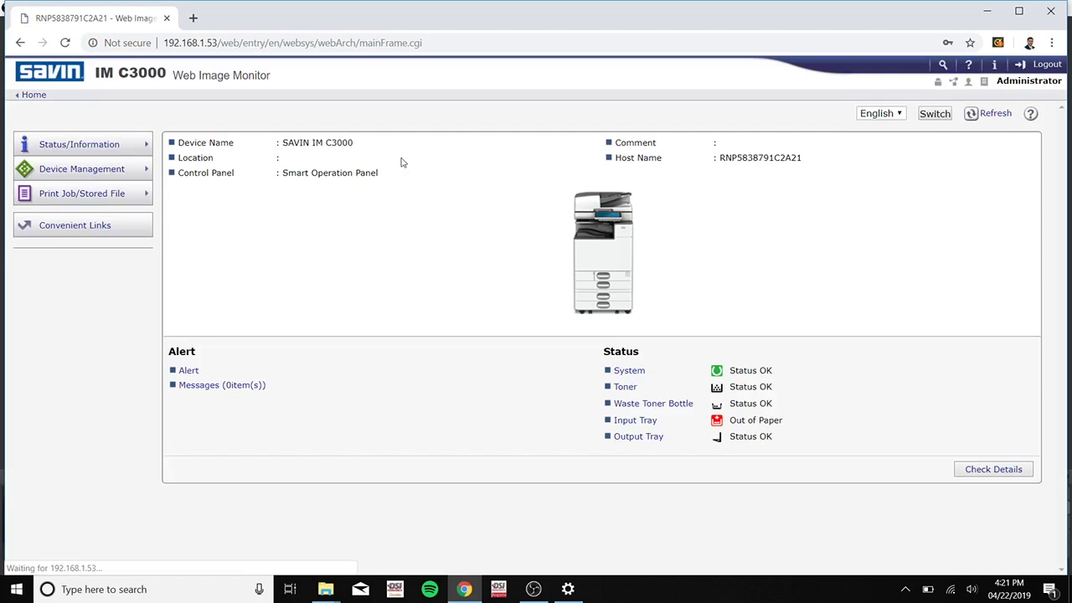
Step: From Device Management, open the Address Book, add a user and tick Folder Destination
{"action": "mouse_move", "coordinate": [98, 176]}
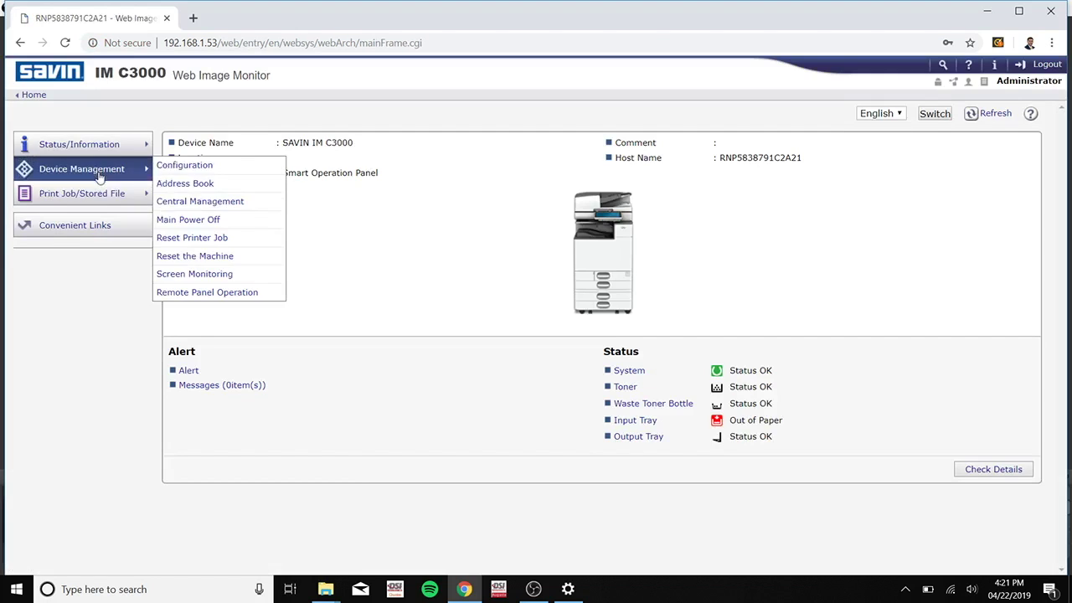
{"action": "left_click", "coordinate": [233, 183]}
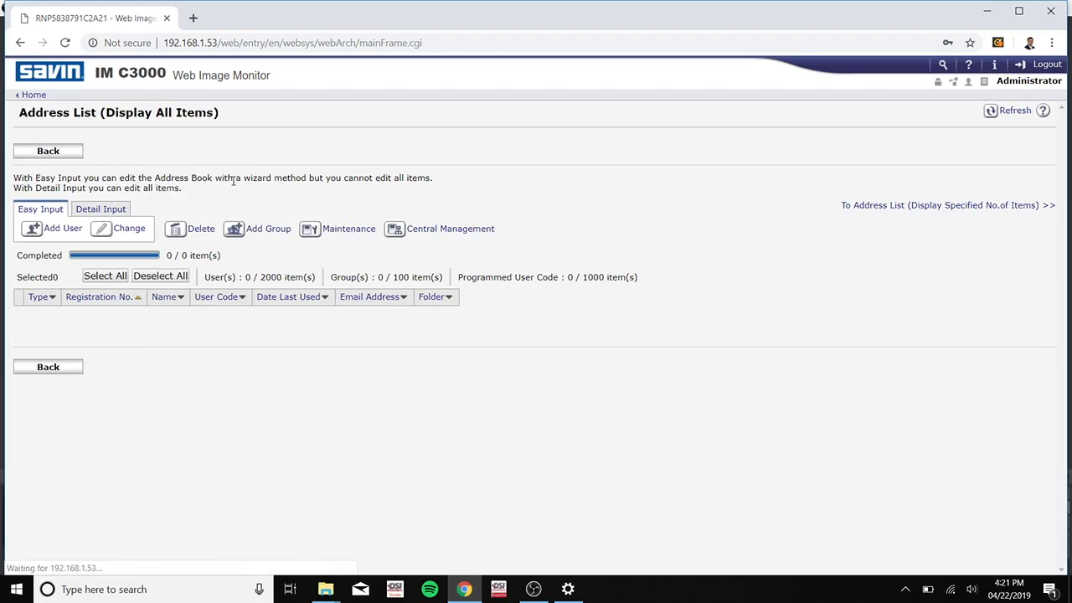
{"action": "left_click", "coordinate": [67, 228]}
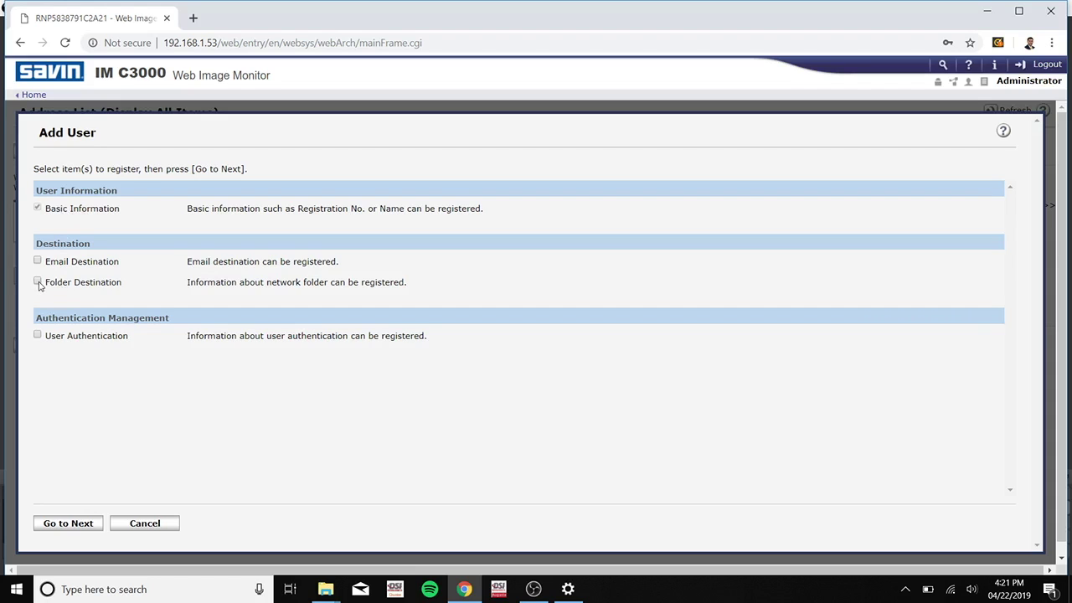
{"action": "left_click", "coordinate": [37, 282]}
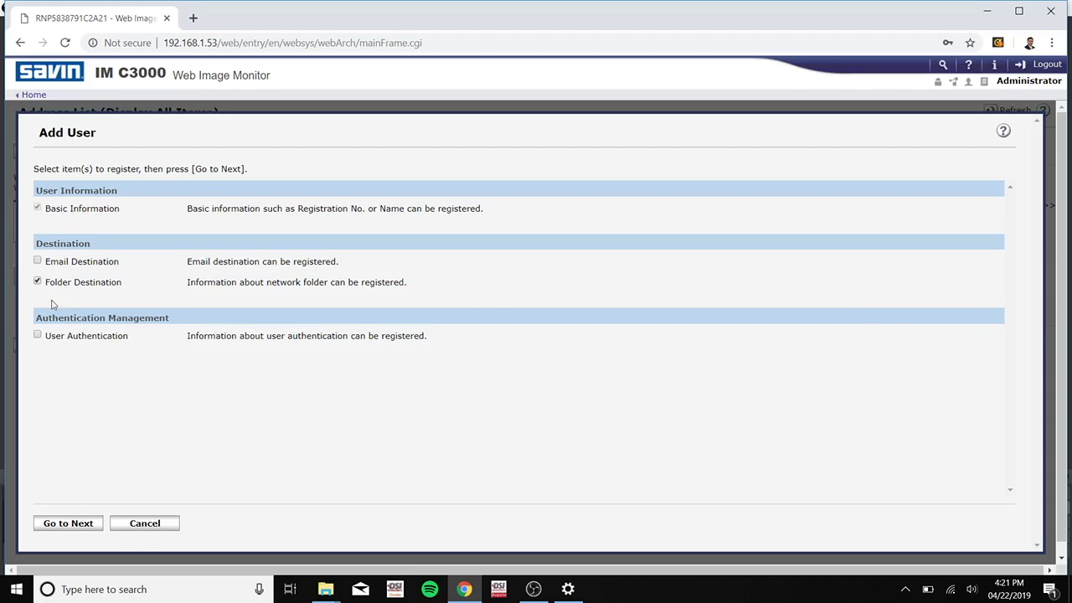
Step: Enter SamScans03 as Name and Key Display, then proceed to the Folder Destination step
{"action": "left_click", "coordinate": [86, 522]}
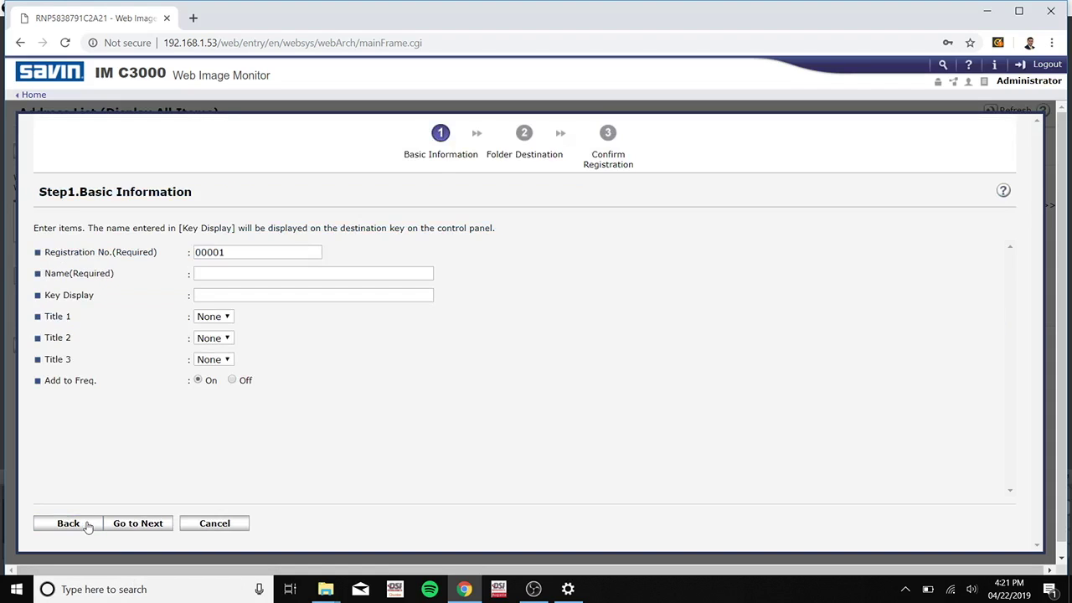
{"action": "left_click", "coordinate": [274, 273]}
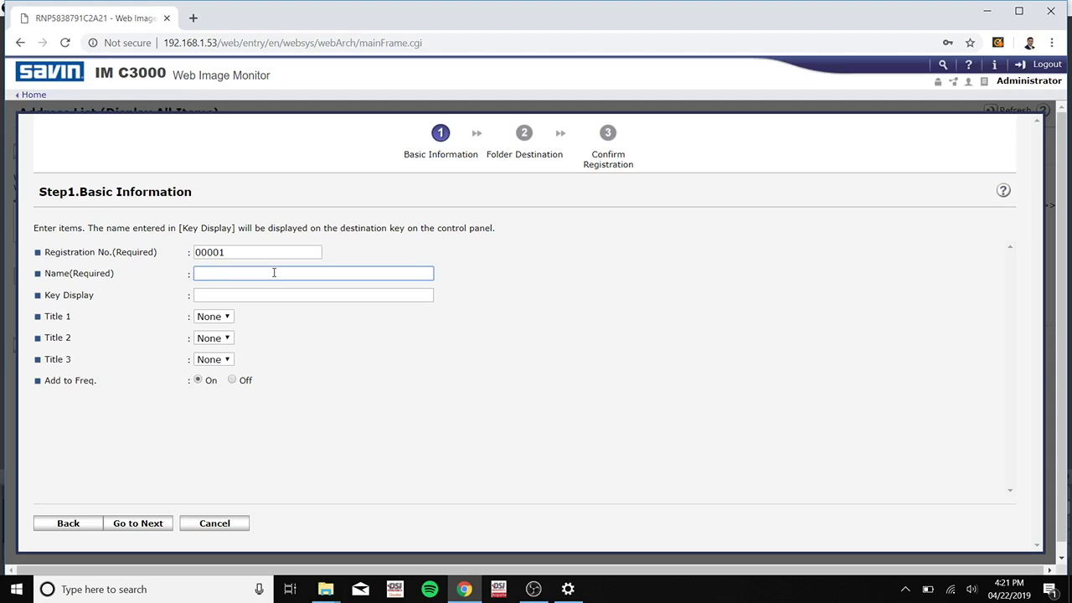
{"action": "type", "text": "SamScans03"}
{"action": "key", "text": "Tab"}
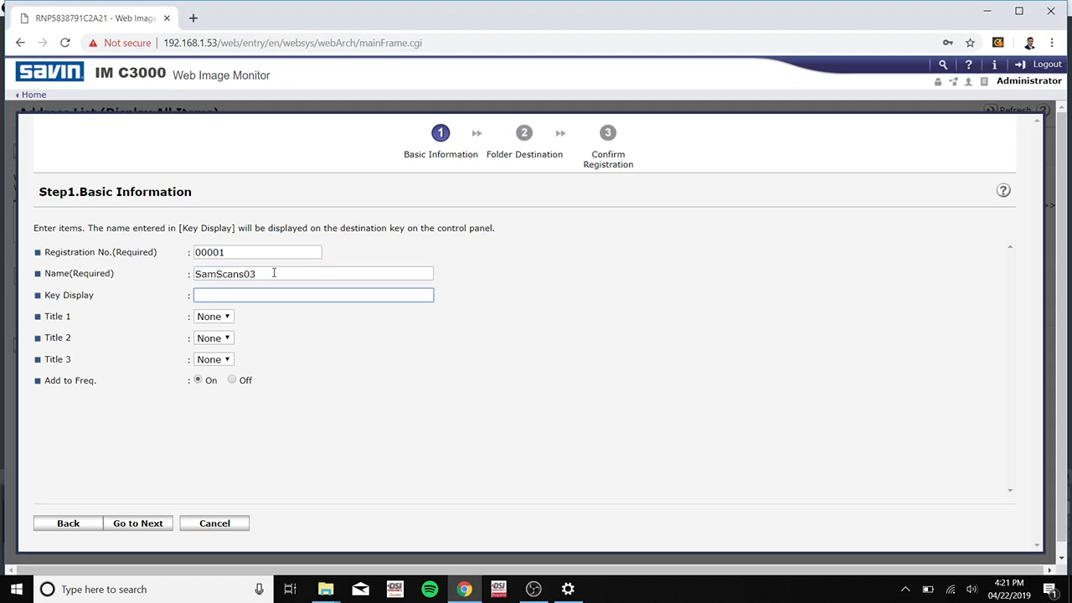
{"action": "type", "text": "SamScans03"}
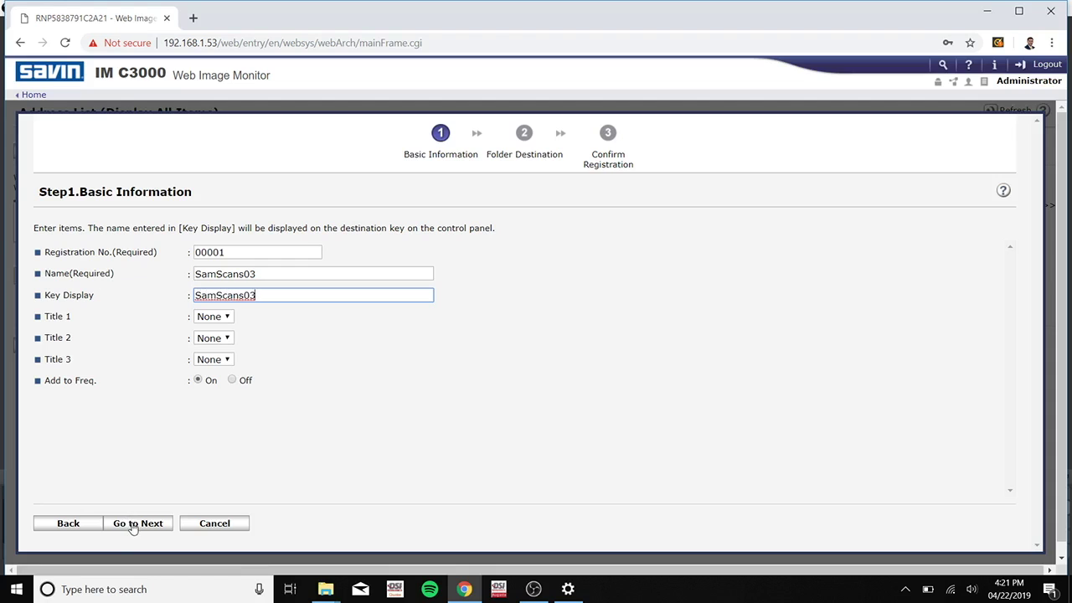
{"action": "left_click", "coordinate": [133, 524]}
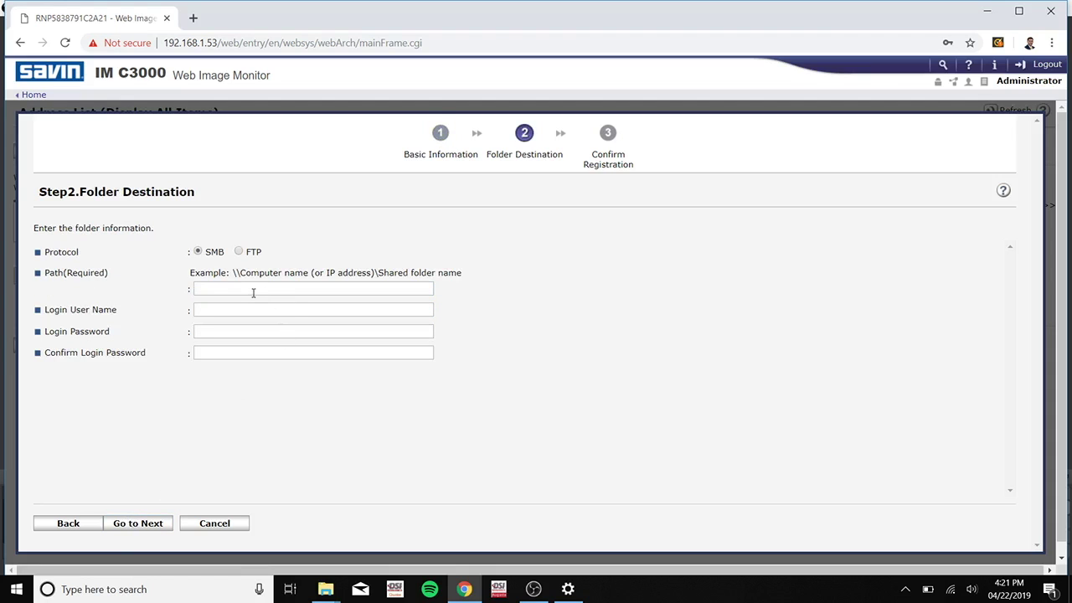
{"action": "left_click", "coordinate": [252, 291]}
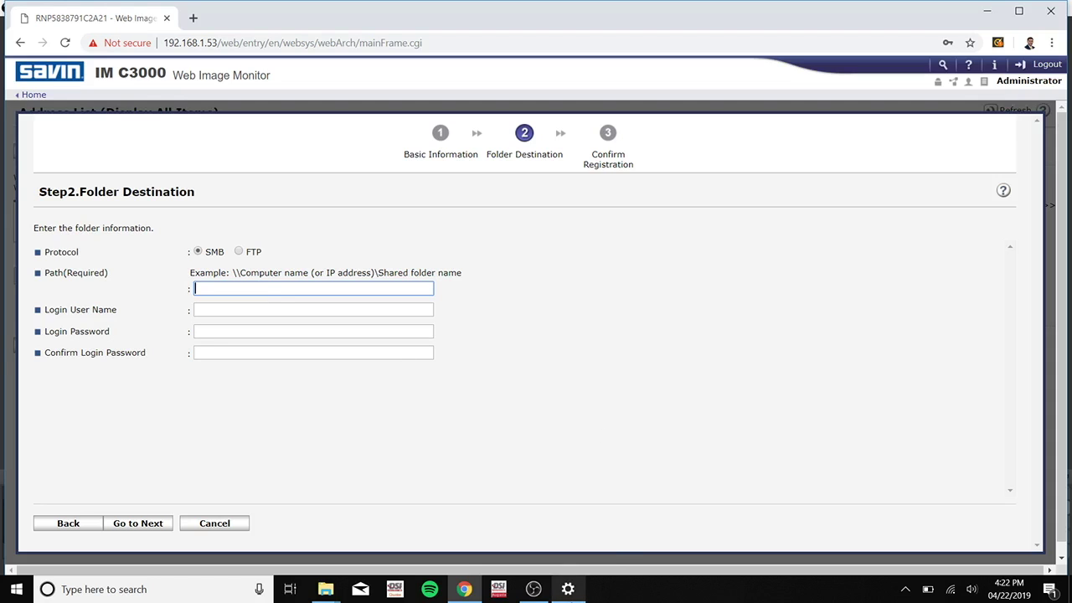
{"action": "mouse_move", "coordinate": [326, 596]}
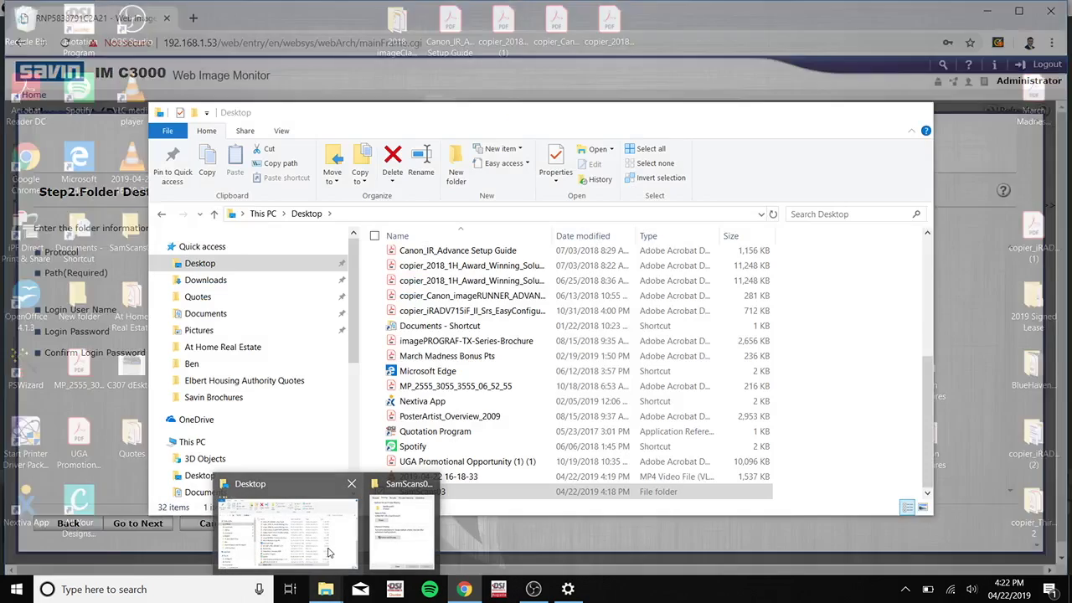
{"action": "left_click", "coordinate": [281, 528]}
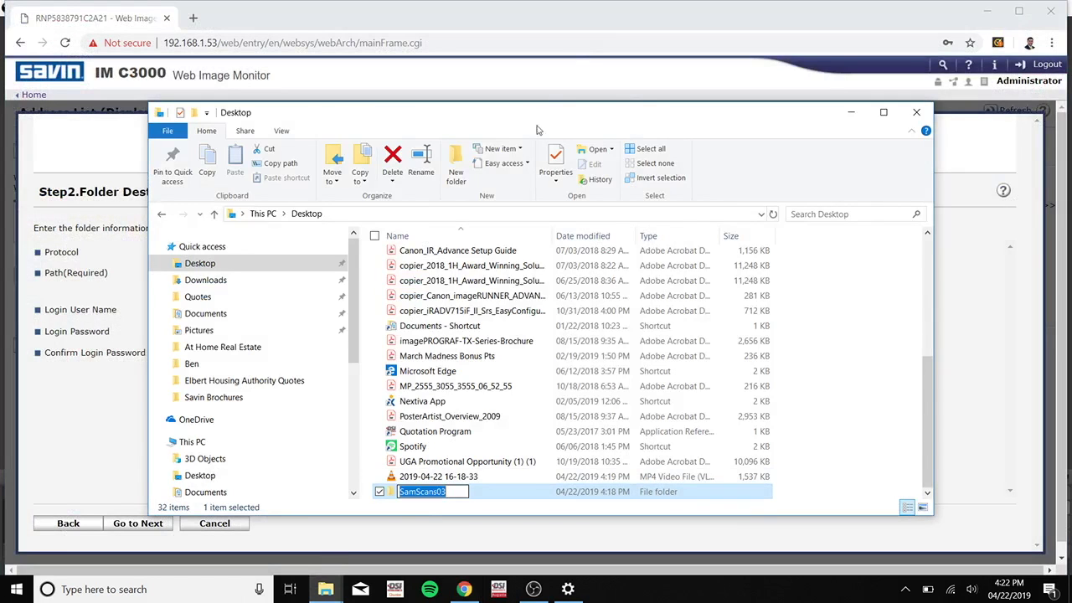
{"action": "left_click", "coordinate": [557, 156]}
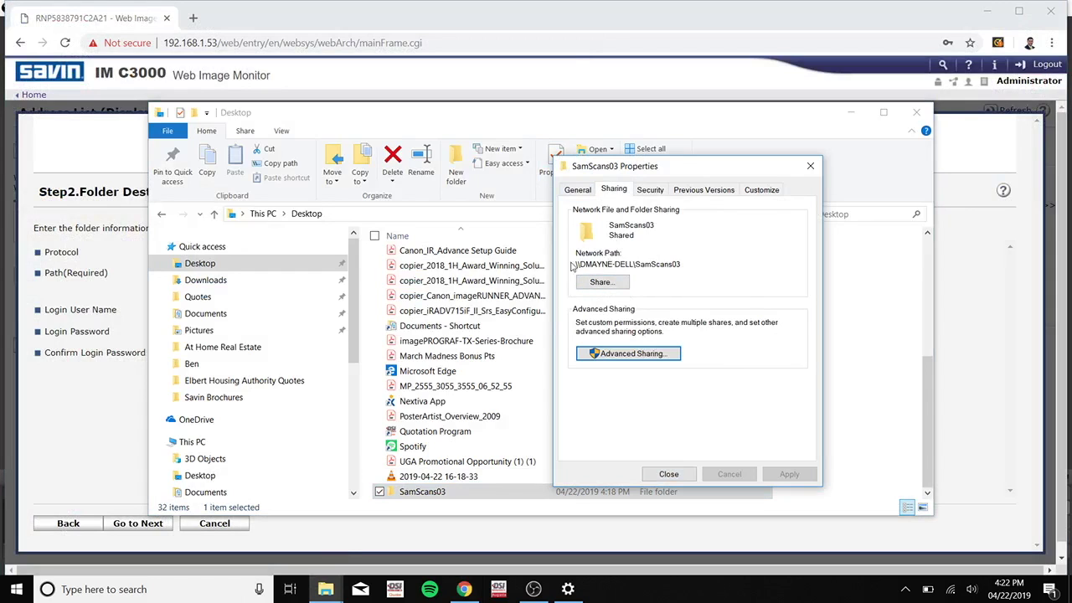
{"action": "key", "text": "shift+Tab"}
{"action": "double_click", "coordinate": [645, 265]}
{"action": "left_click", "coordinate": [645, 264]}
{"action": "left_click_drag", "start_coordinate": [699, 262], "coordinate": [569, 277]}
{"action": "key", "text": "ctrl+c"}
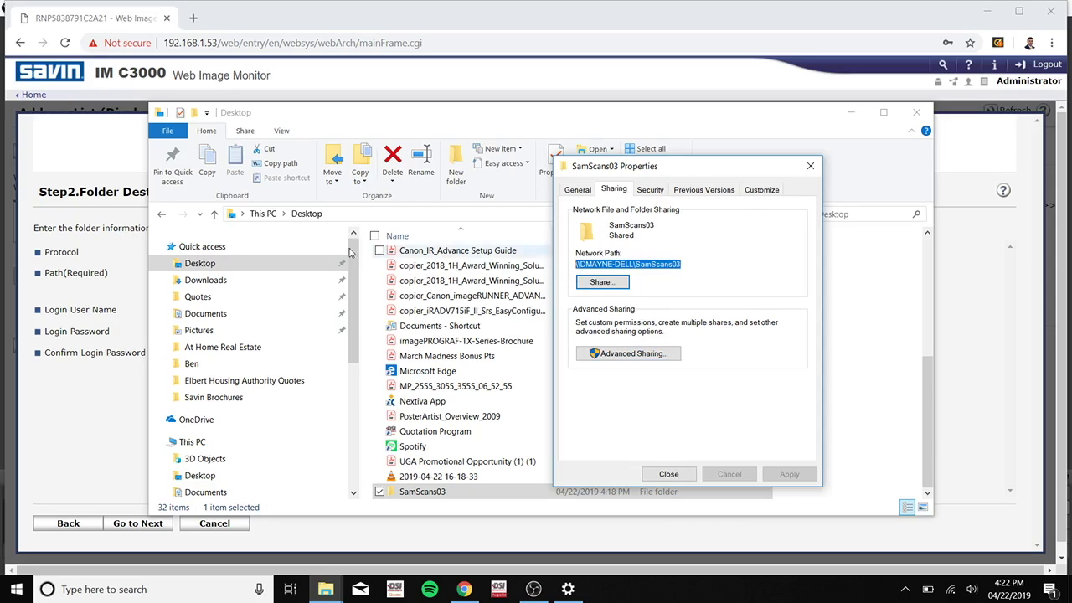
{"action": "left_click", "coordinate": [97, 387]}
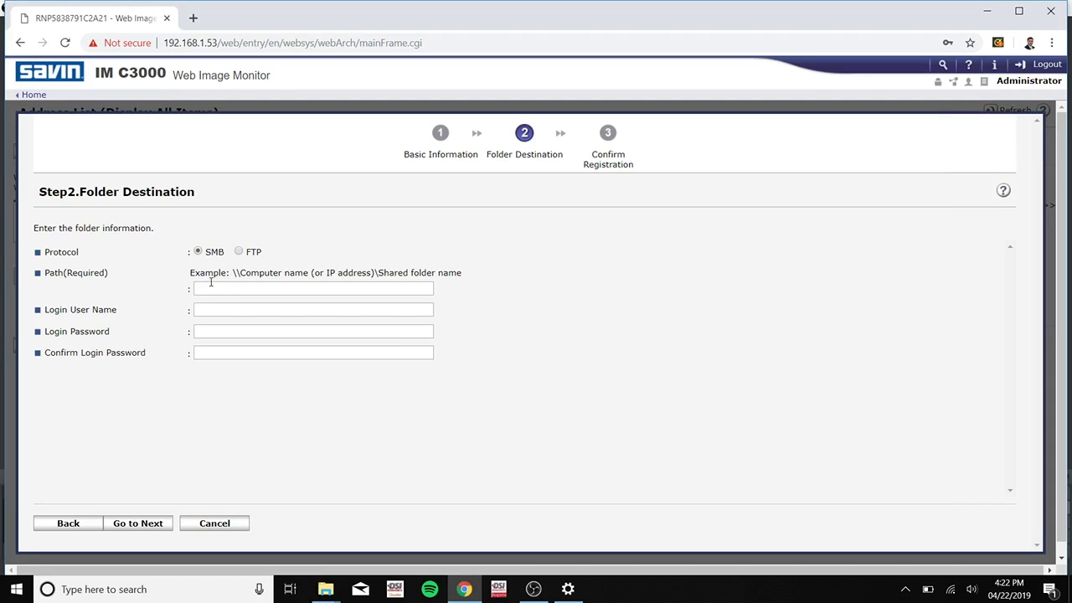
Step: Paste the SamScans03 share's network path into the folder destination Path field
{"action": "left_click", "coordinate": [202, 290]}
{"action": "key", "text": "ctrl+v"}
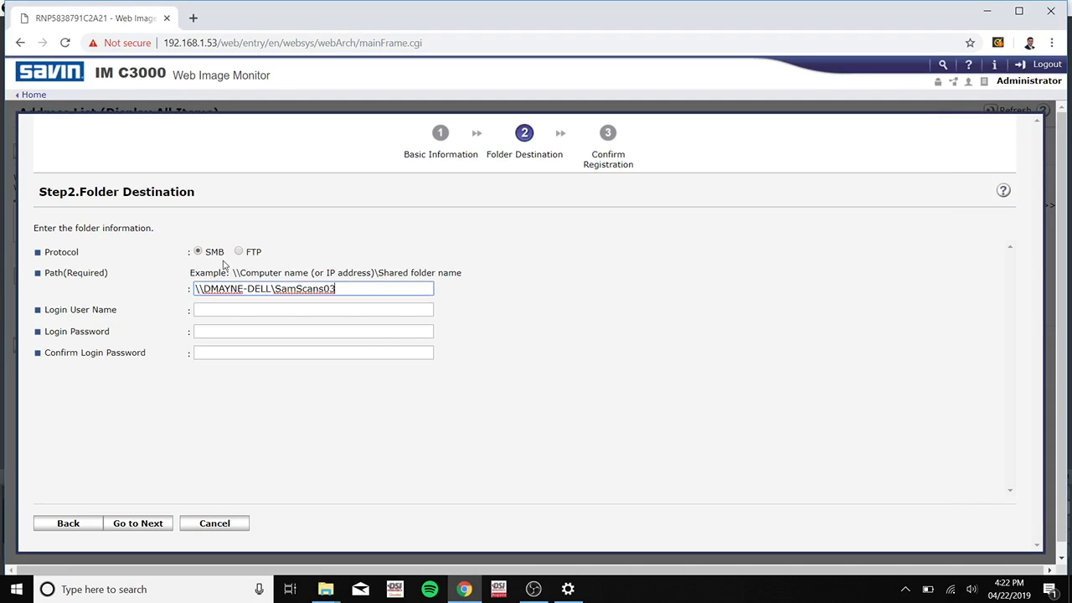
{"action": "left_click", "coordinate": [221, 311]}
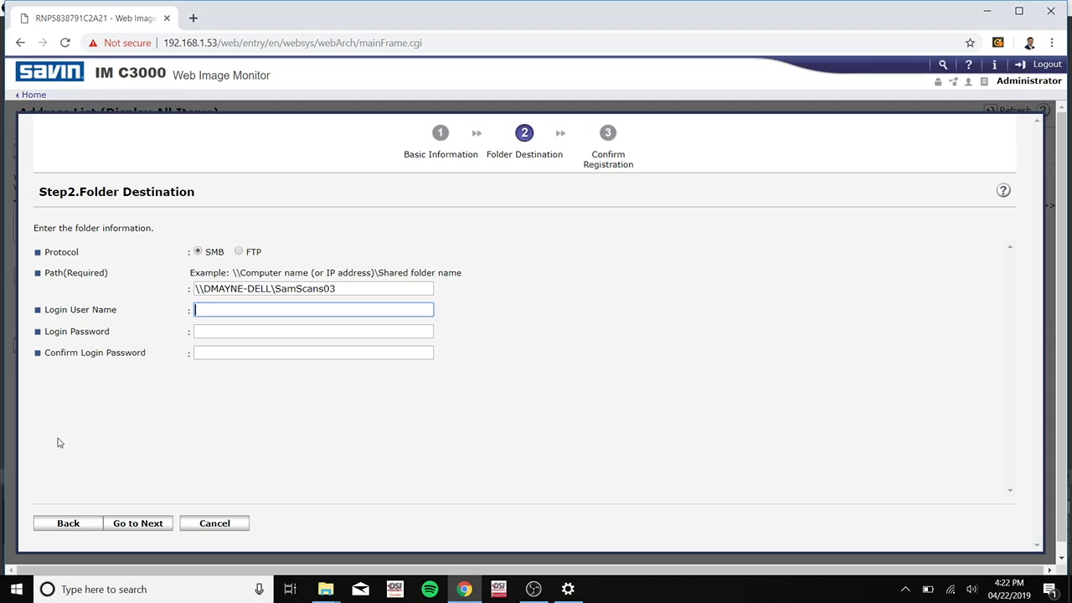
Step: Look up the signed-in Windows account's user name in the account settings
{"action": "left_click", "coordinate": [16, 590]}
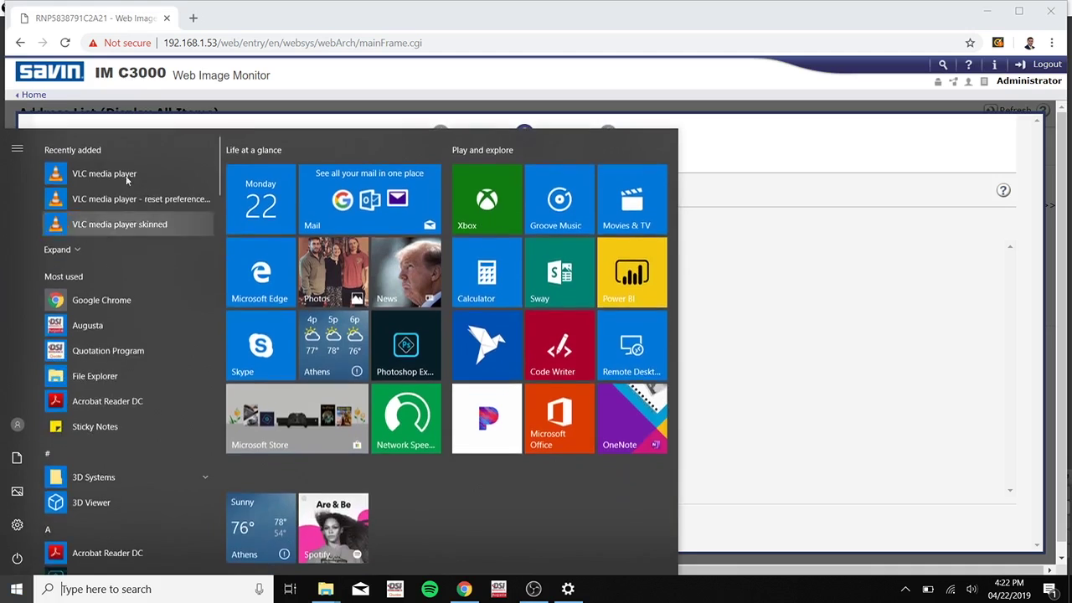
{"action": "left_click", "coordinate": [16, 426]}
{"action": "left_click", "coordinate": [55, 317]}
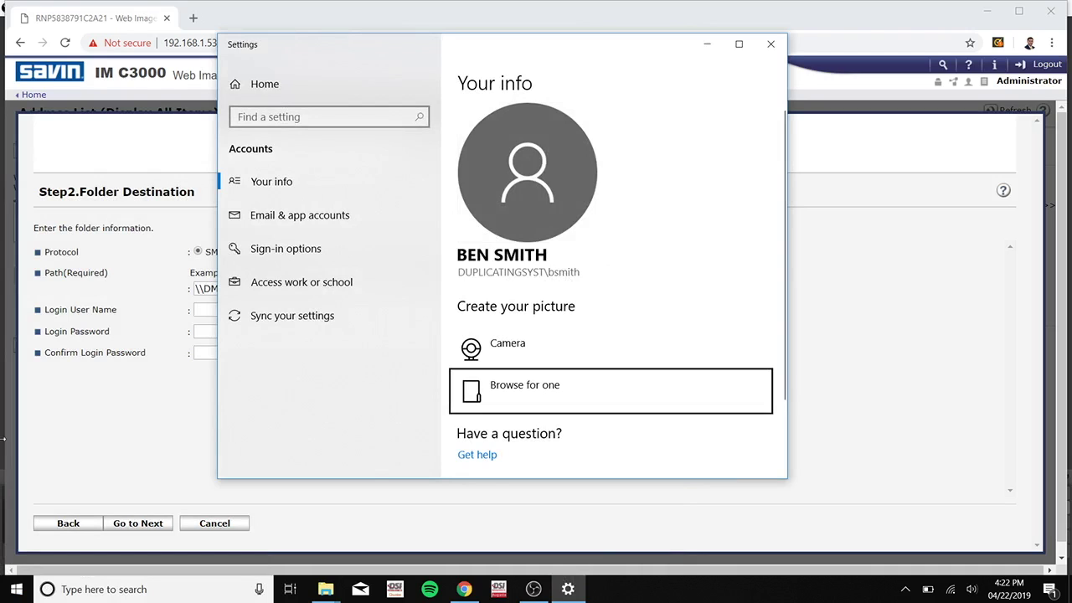
Step: Enter that account's login user name and password in the folder destination form, then begin confirming the password
{"action": "left_click", "coordinate": [201, 414]}
{"action": "left_click", "coordinate": [231, 308]}
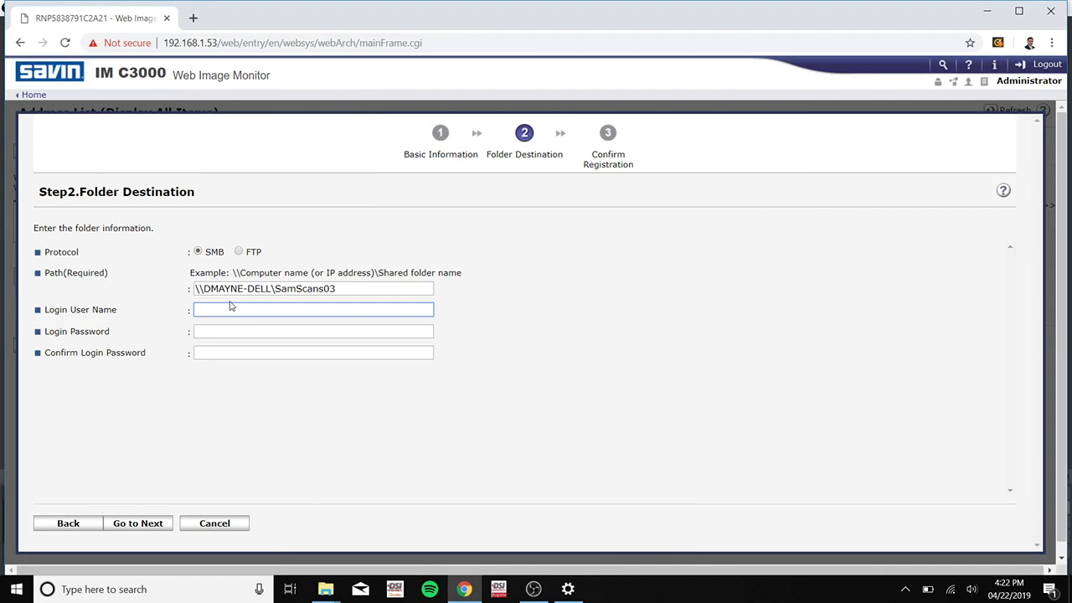
{"action": "type", "text": "bsmith"}
{"action": "key", "text": "Tab"}
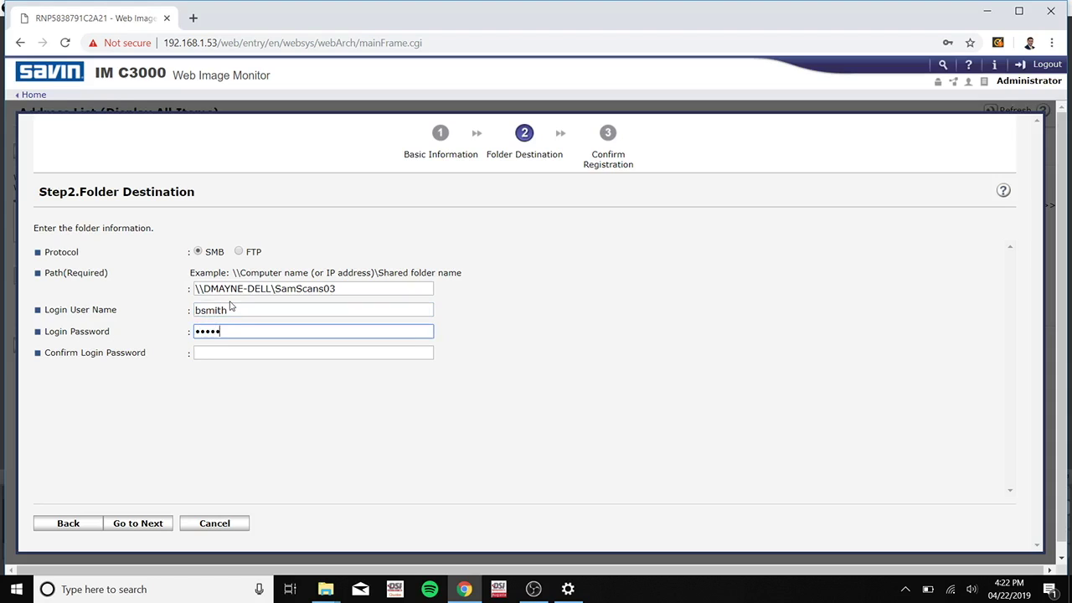
{"action": "key", "text": "Tab"}
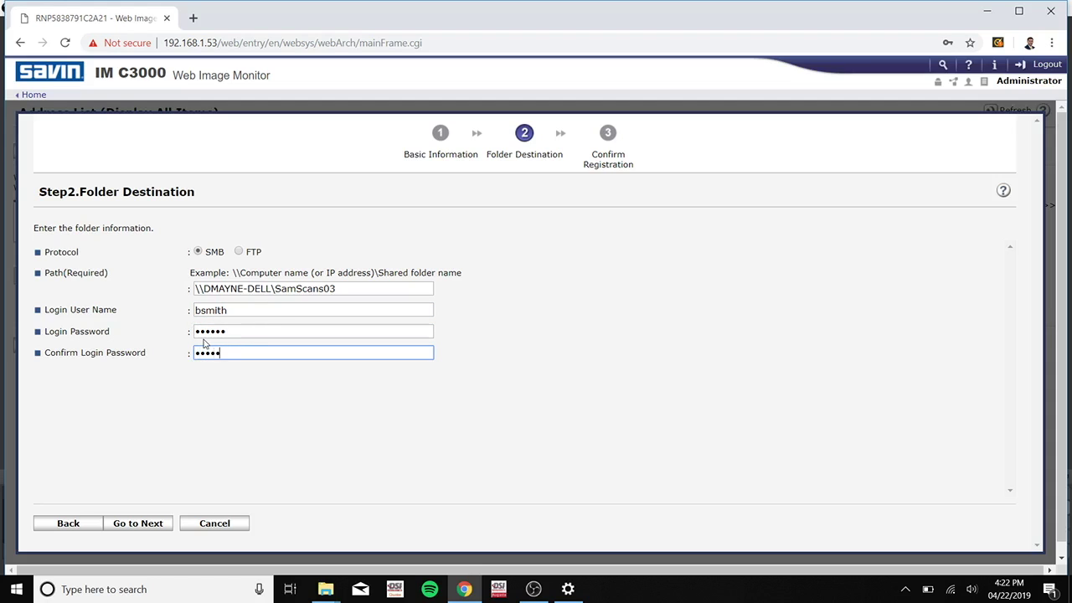
Step: Advance to Confirm Registration and approve the SamScans03 address entry
{"action": "left_click", "coordinate": [148, 530]}
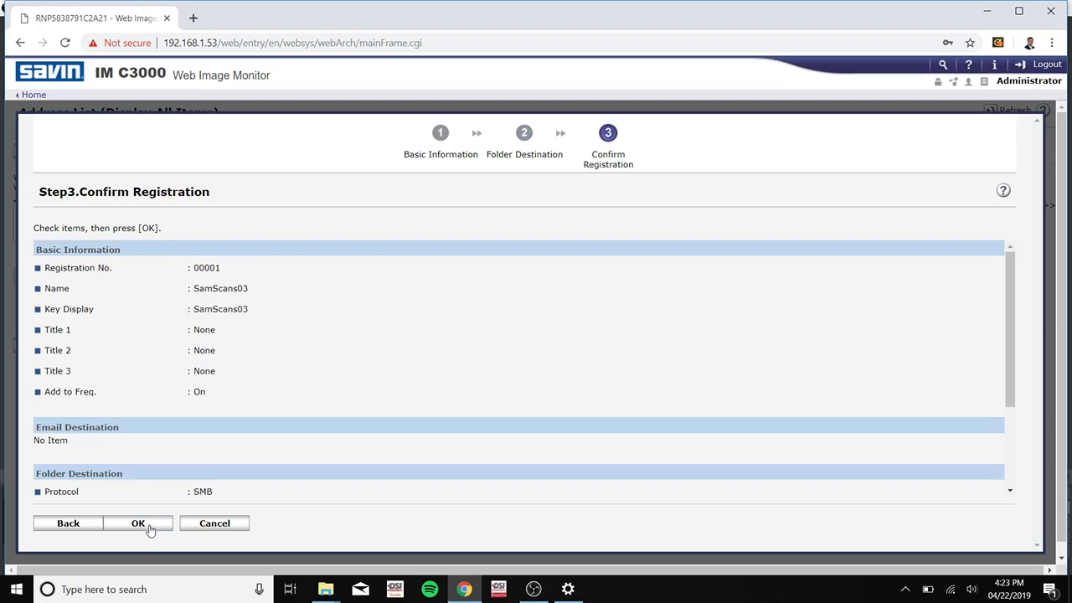
{"action": "left_click", "coordinate": [149, 528]}
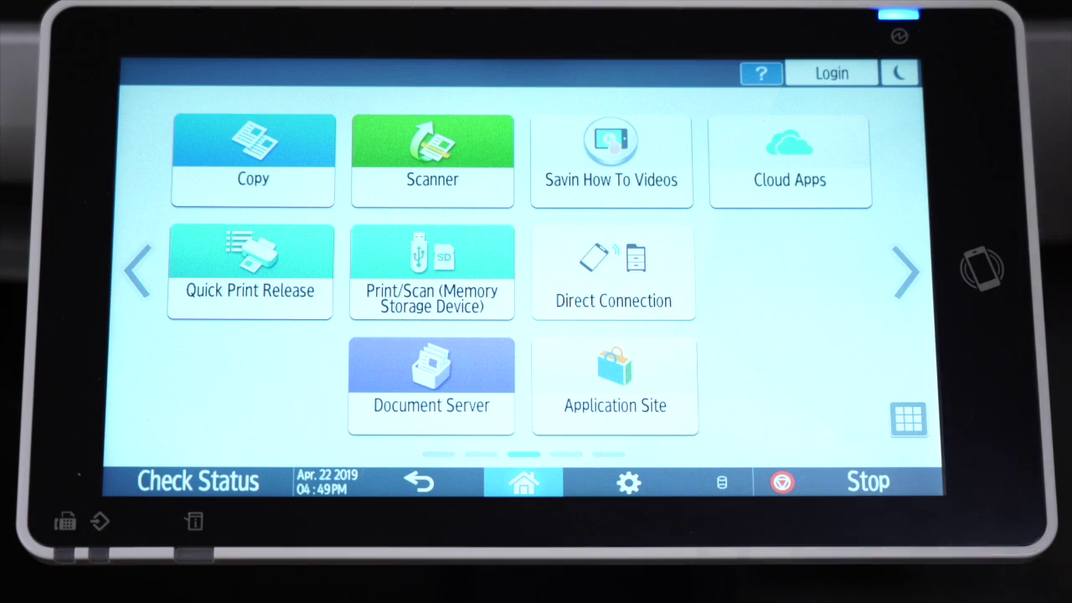
Step: On the printer panel, switch the Scanner function from Scan to Email to To Folder
{"action": "left_click", "coordinate": [455, 137]}
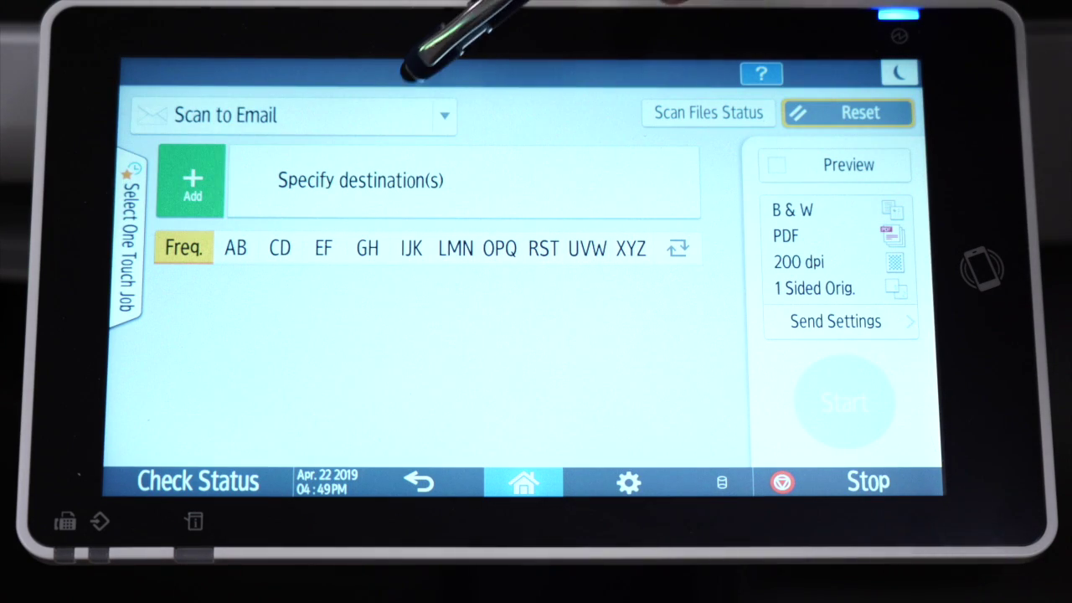
{"action": "left_click", "coordinate": [429, 115]}
{"action": "left_click", "coordinate": [204, 151]}
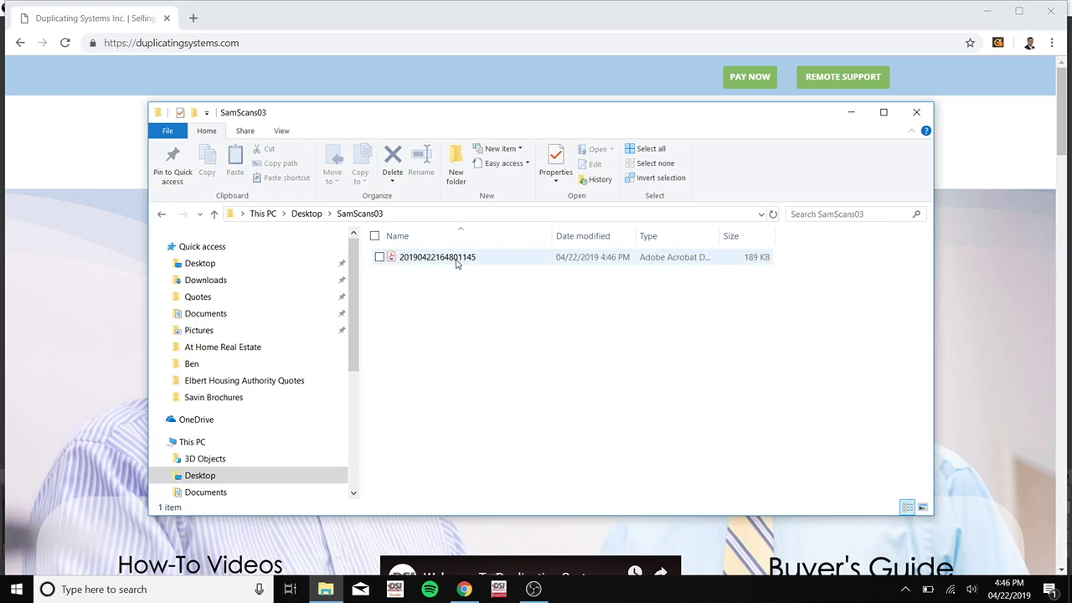
Step: Open the scanned PDF in Acrobat Reader and scroll through the 'New IM Series' brochure page
{"action": "double_click", "coordinate": [457, 260]}
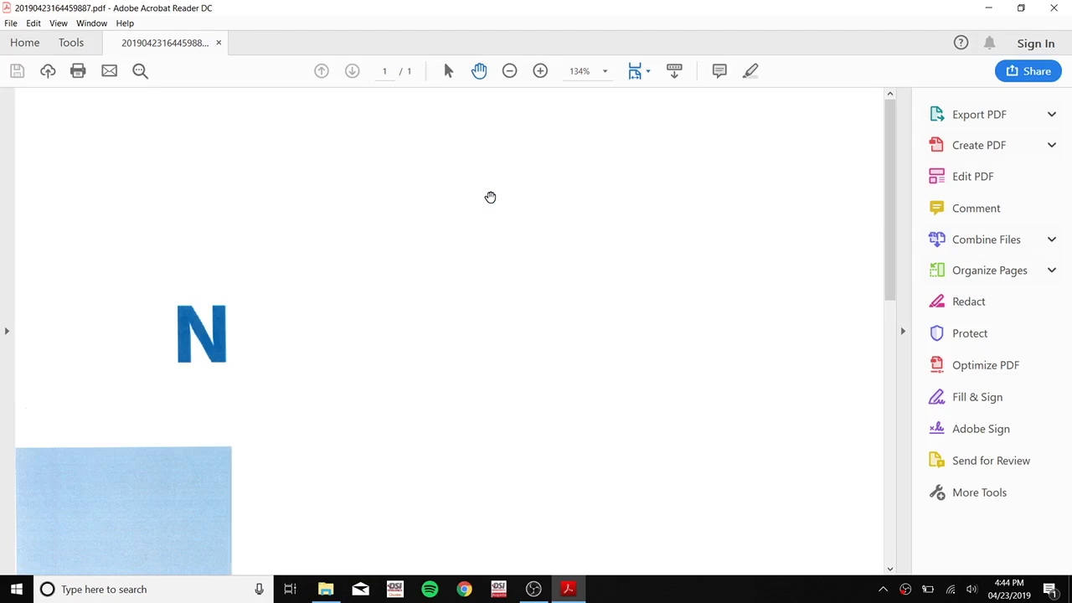
{"action": "scroll", "coordinate": [530, 279], "scroll_direction": "down", "scroll_amount": 1}
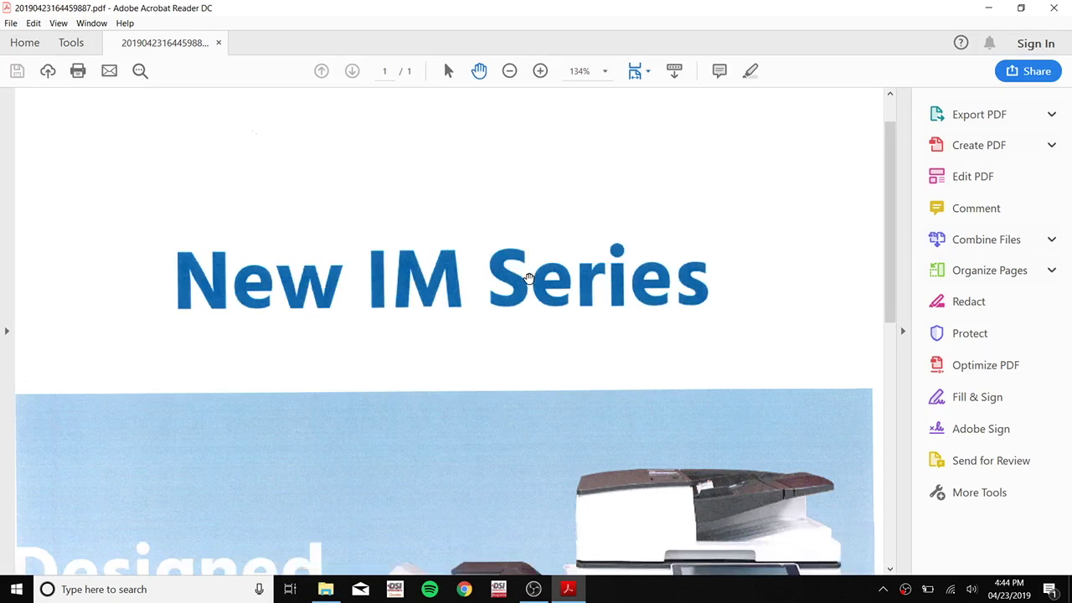
{"action": "scroll", "coordinate": [529, 279], "scroll_direction": "down", "scroll_amount": 5}
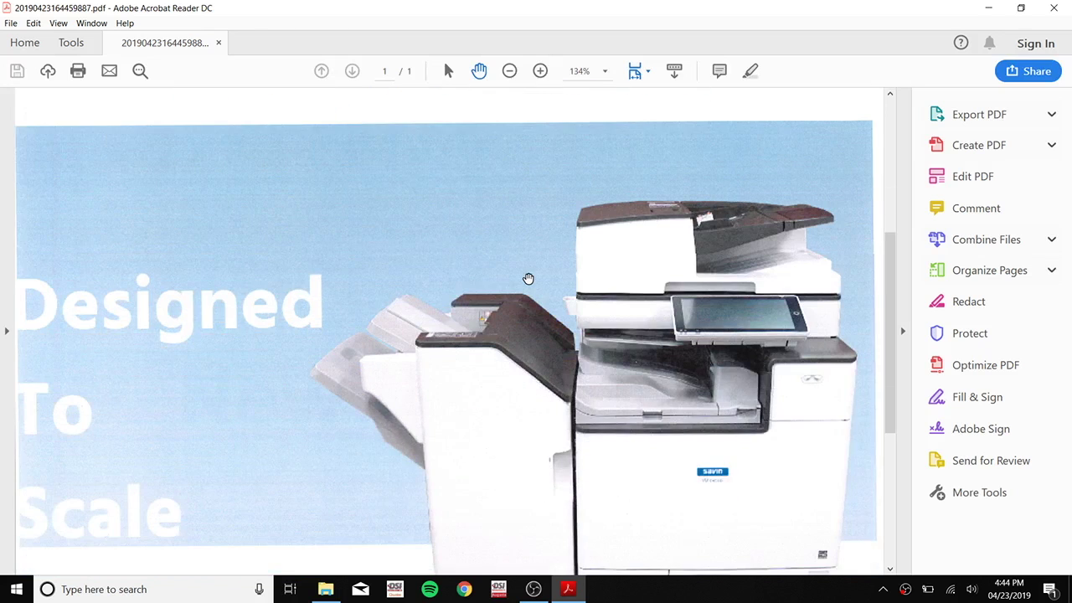
{"action": "scroll", "coordinate": [528, 279], "scroll_direction": "down", "scroll_amount": 3}
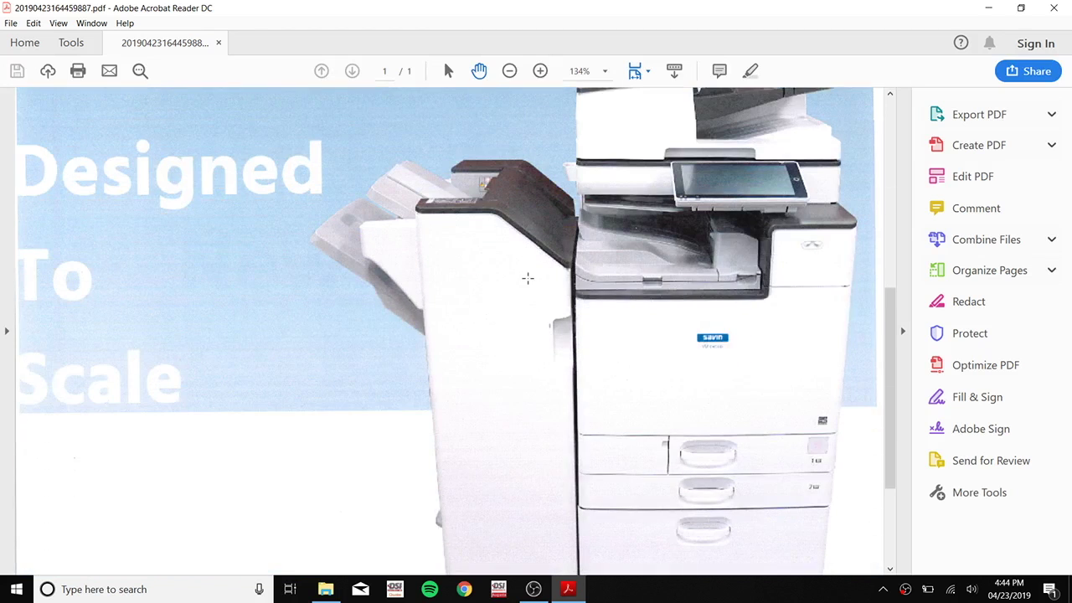
{"action": "scroll", "coordinate": [527, 278], "scroll_direction": "down", "scroll_amount": 4}
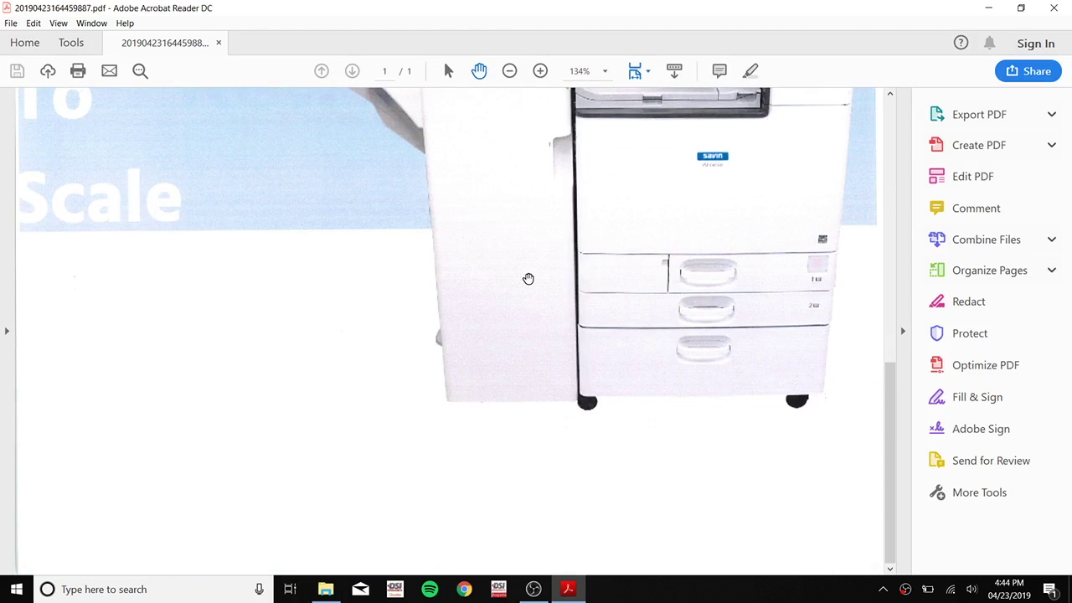